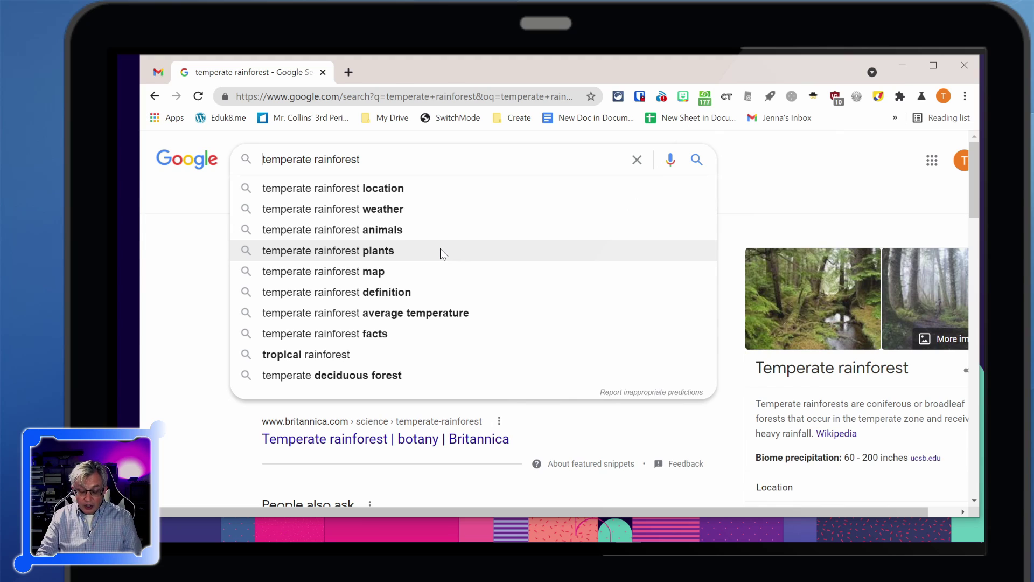
Step: Enclose the temperate rainforest query in quotation marks and search for the exact phrase
type("\"")
key("Right")
key("Right")
key("Right")
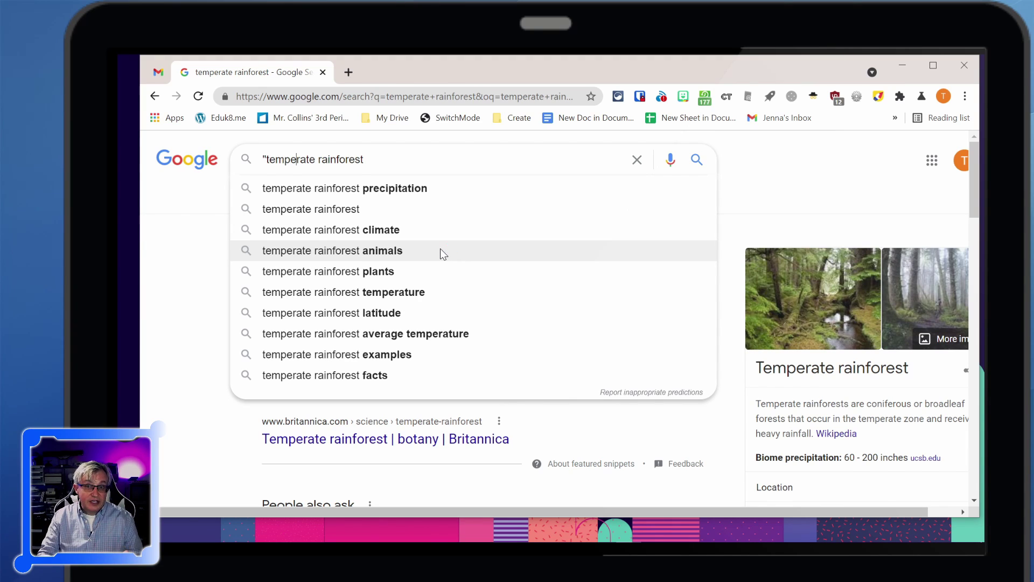
key("Right")
key("Right")
key("Right")
key("Right")
key("Right")
key("Right")
key("Right")
key("Right")
key("Right")
key("Right")
key("Right")
key("Right")
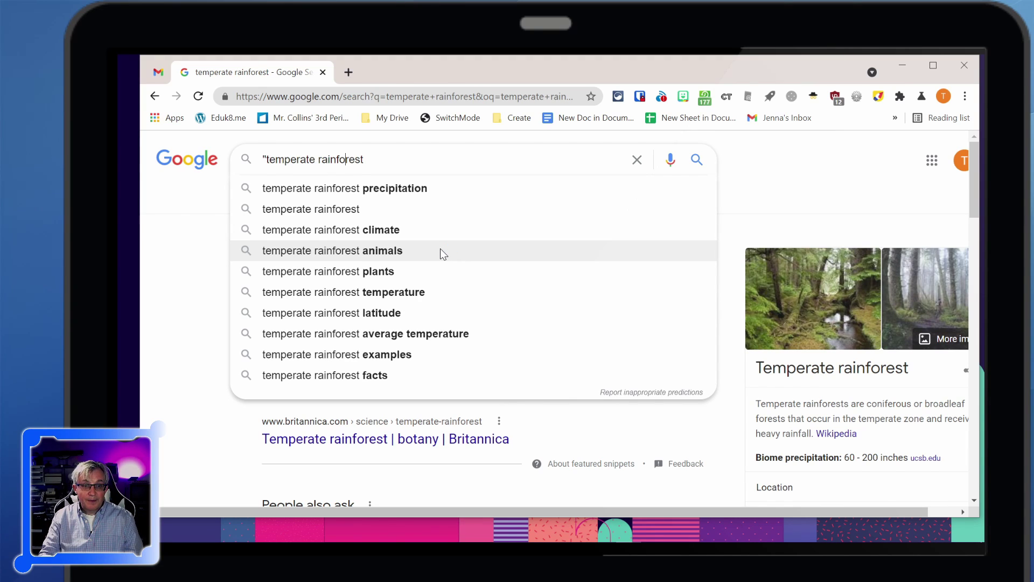
type("\"")
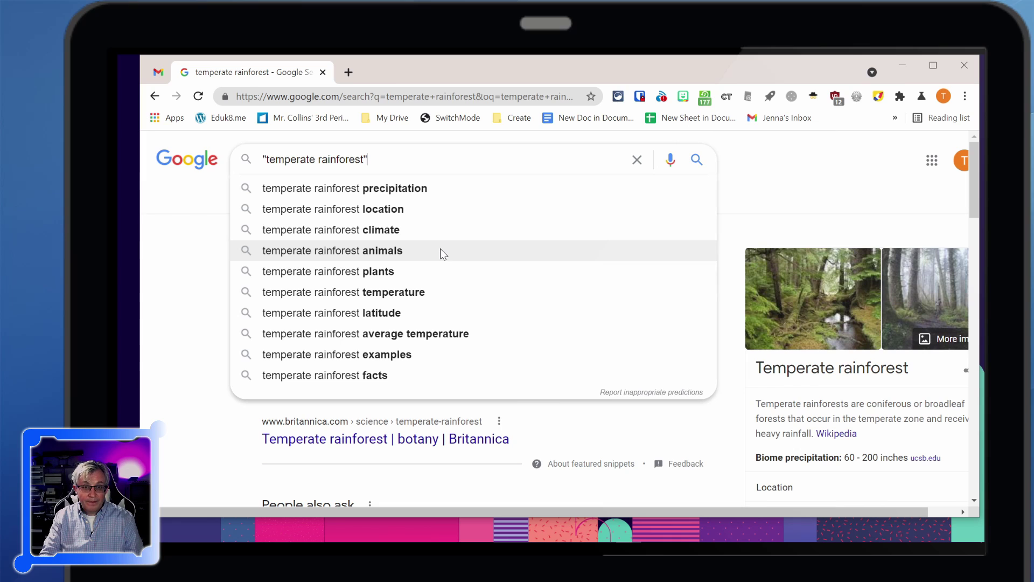
key("Return")
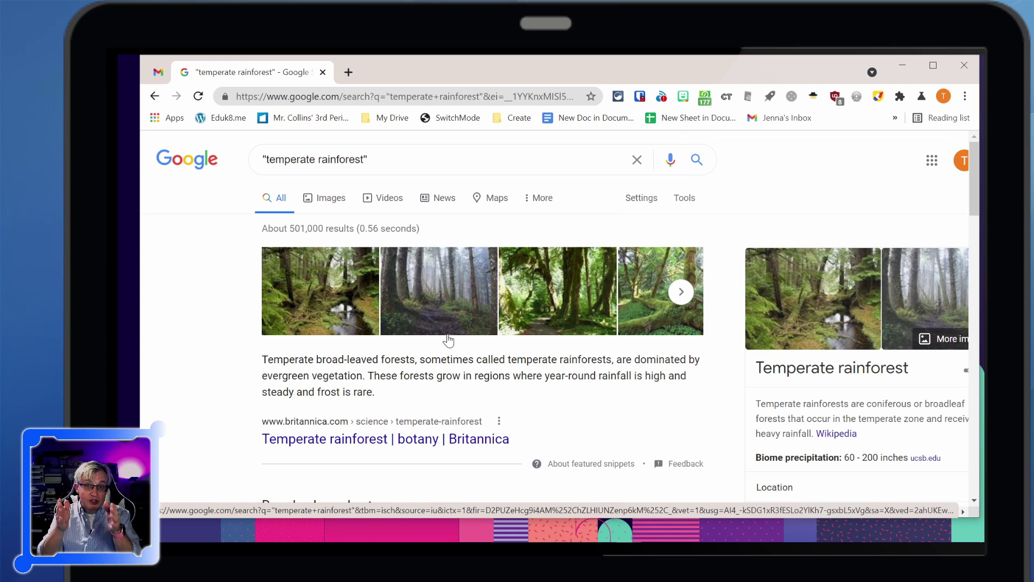
Step: Look through the results of the exact-phrase search for "temperate rainforest"
scroll(448, 339, "down", 8)
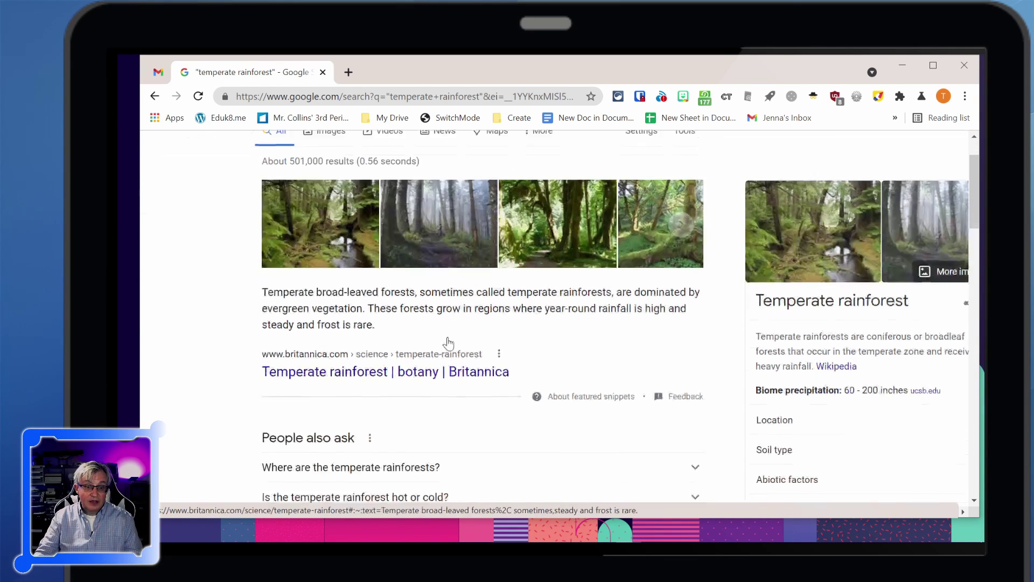
scroll(635, 391, "down", 3)
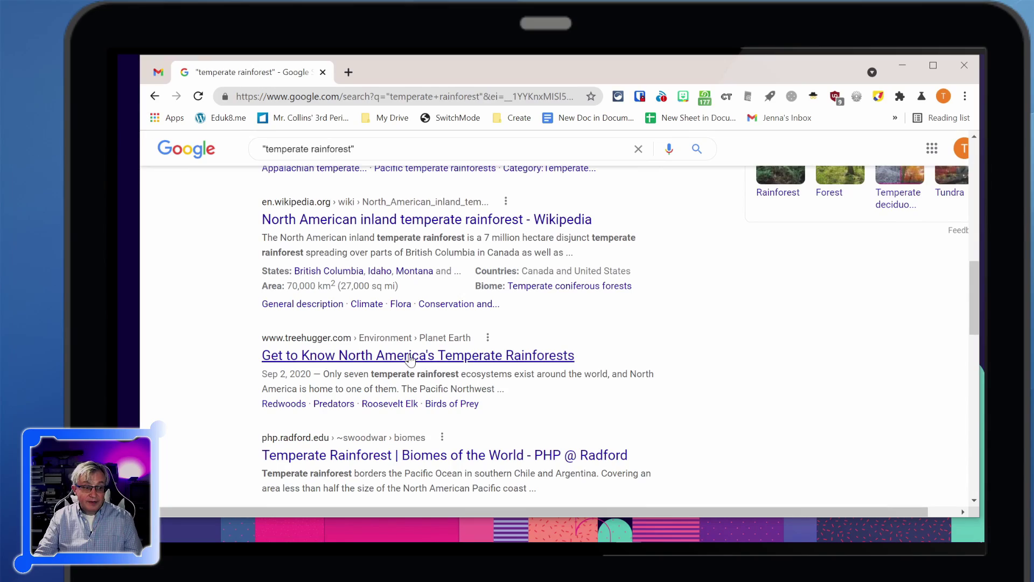
scroll(442, 344, "down", 1)
scroll(462, 375, "up", 12)
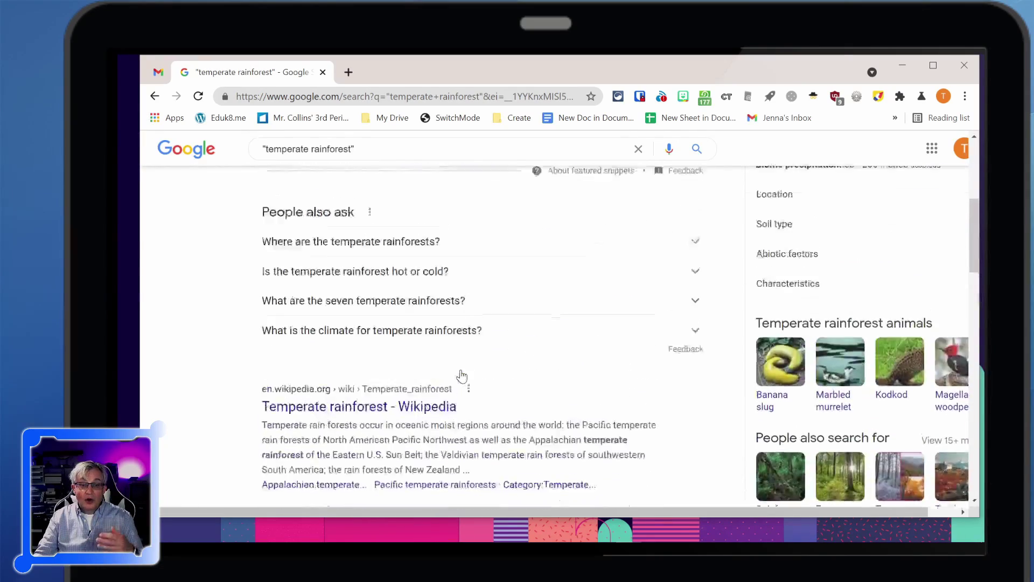
scroll(452, 398, "down", 3)
scroll(446, 415, "down", 3)
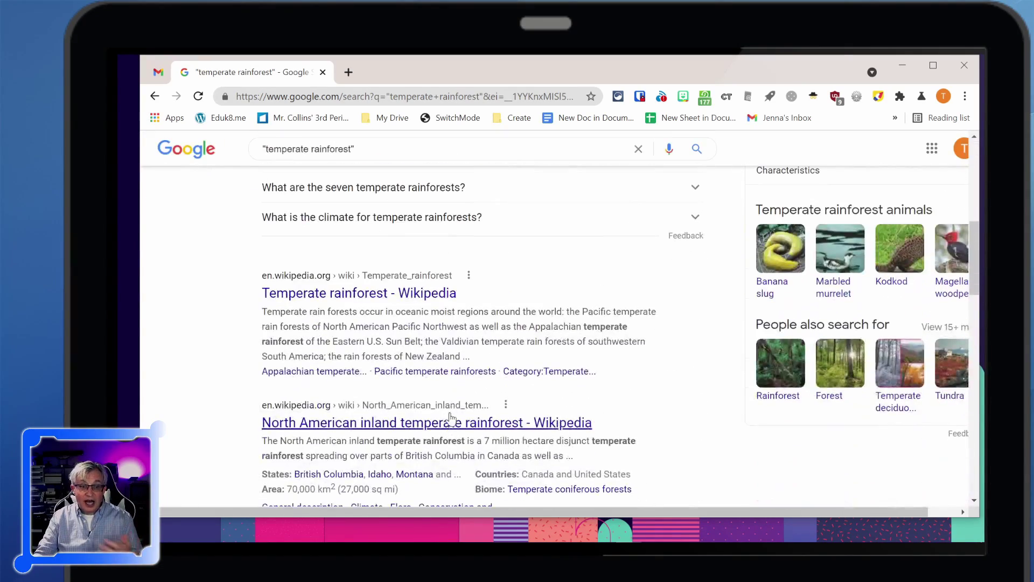
scroll(469, 452, "down", 3)
scroll(383, 180, "up", 10)
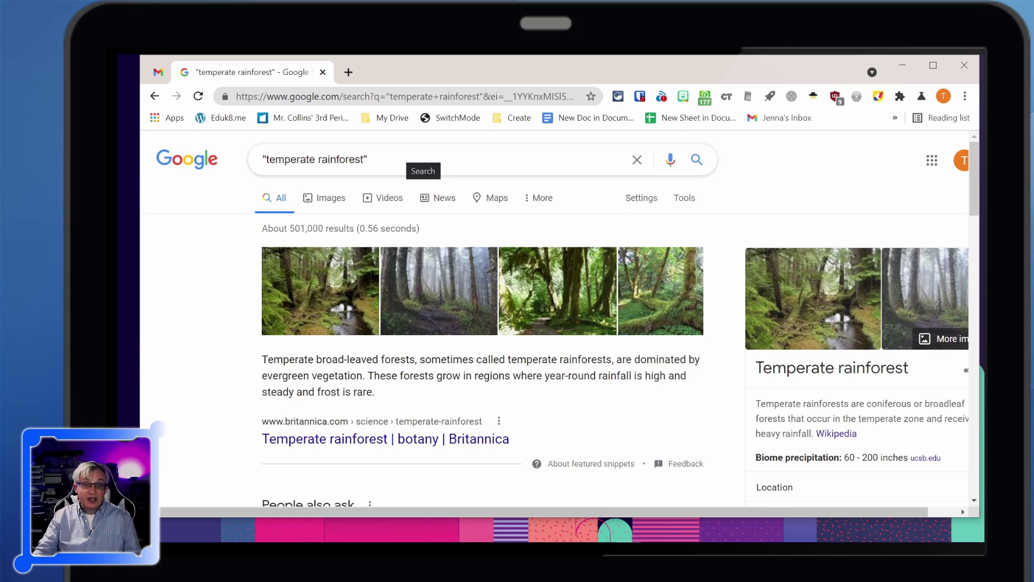
Step: Exclude the word tropical by adding -tropical to the quoted query, run the search and look over the results
left_click(417, 159)
type("-")
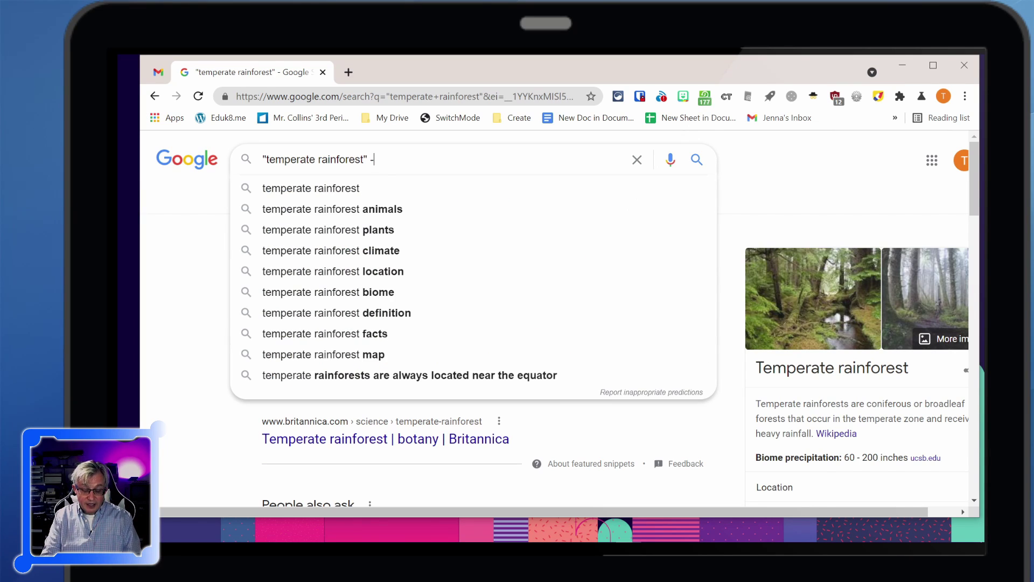
type("tropical")
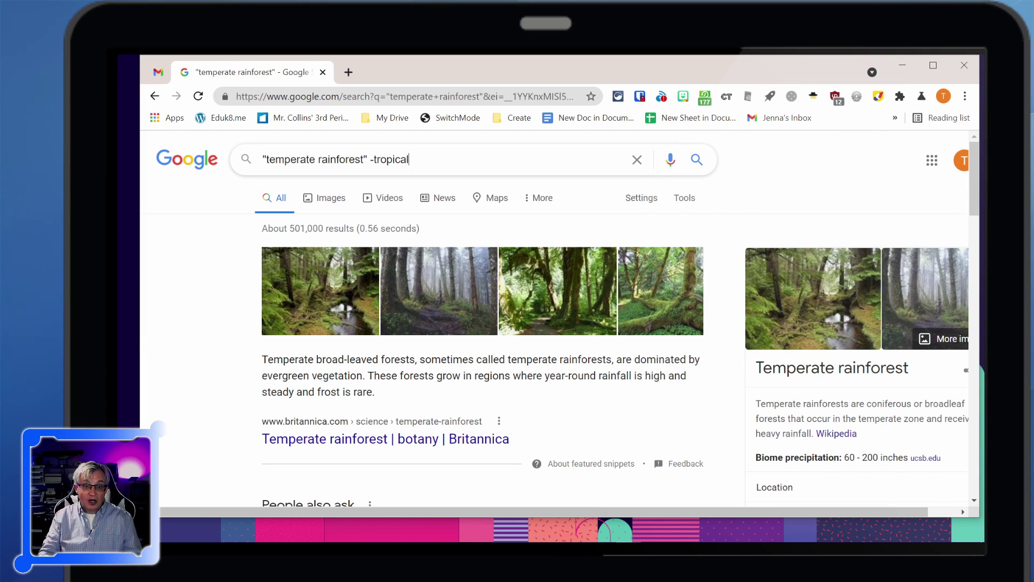
key("Return")
scroll(619, 450, "down", 5)
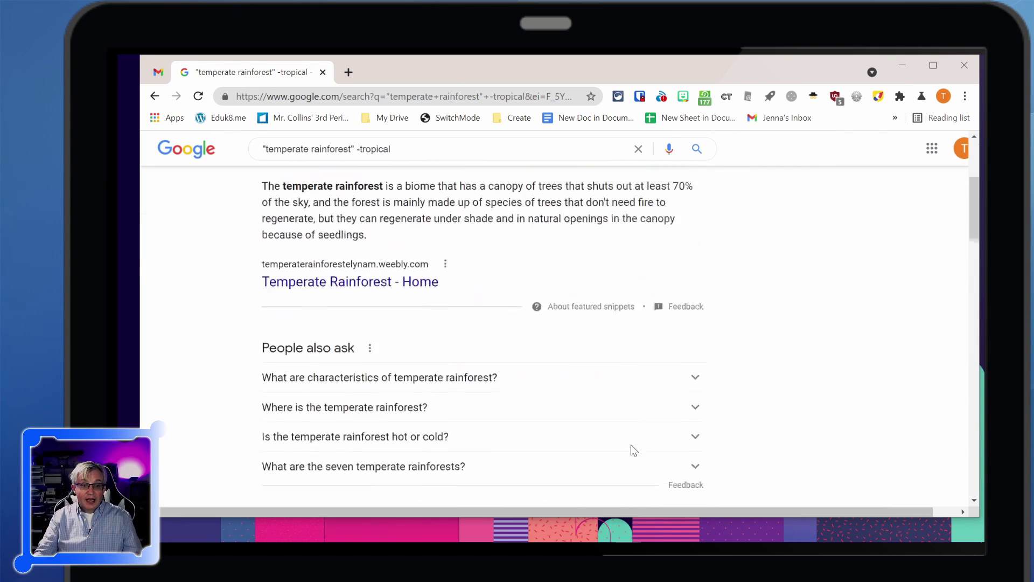
scroll(485, 362, "down", 5)
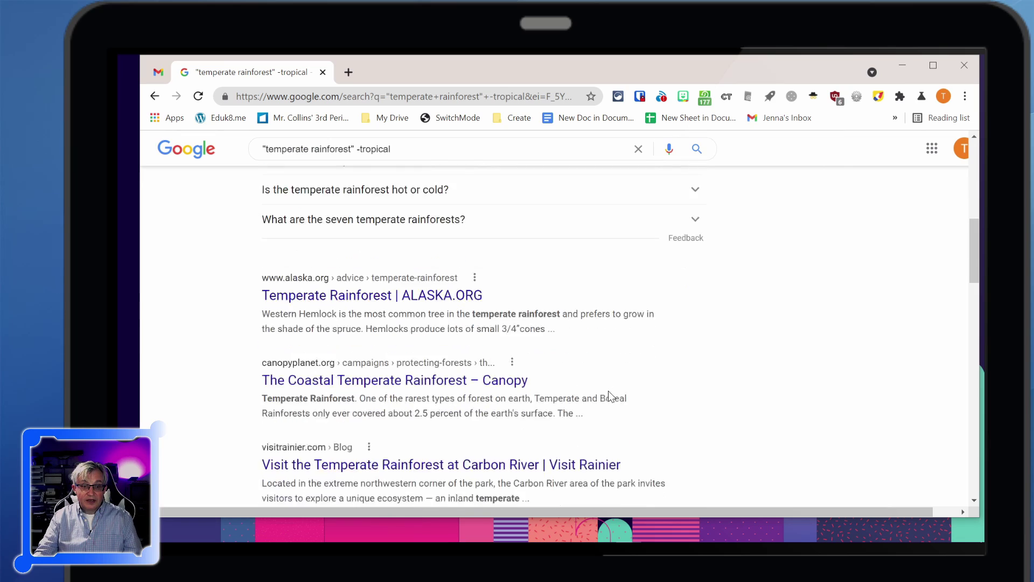
scroll(452, 227, "up", 1)
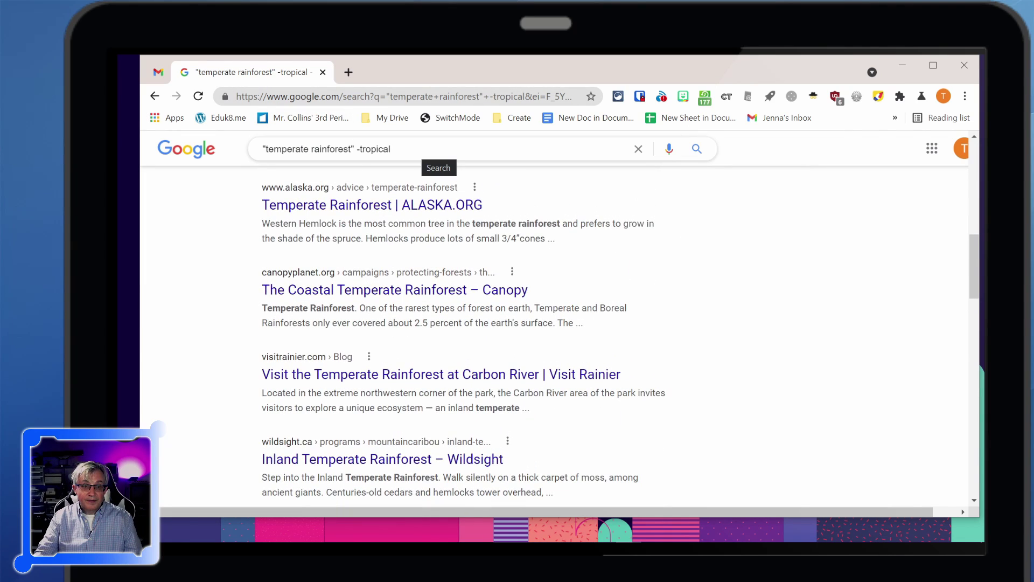
Step: Replace the query with "mustang horses -ford -car" and run the search
left_click(438, 151)
key("ctrl+a")
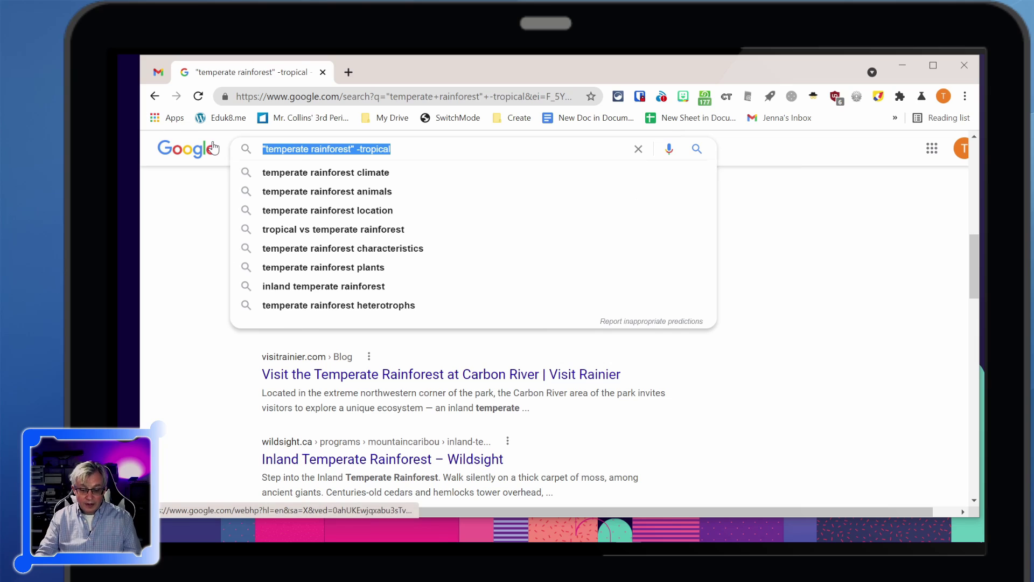
type("mustang")
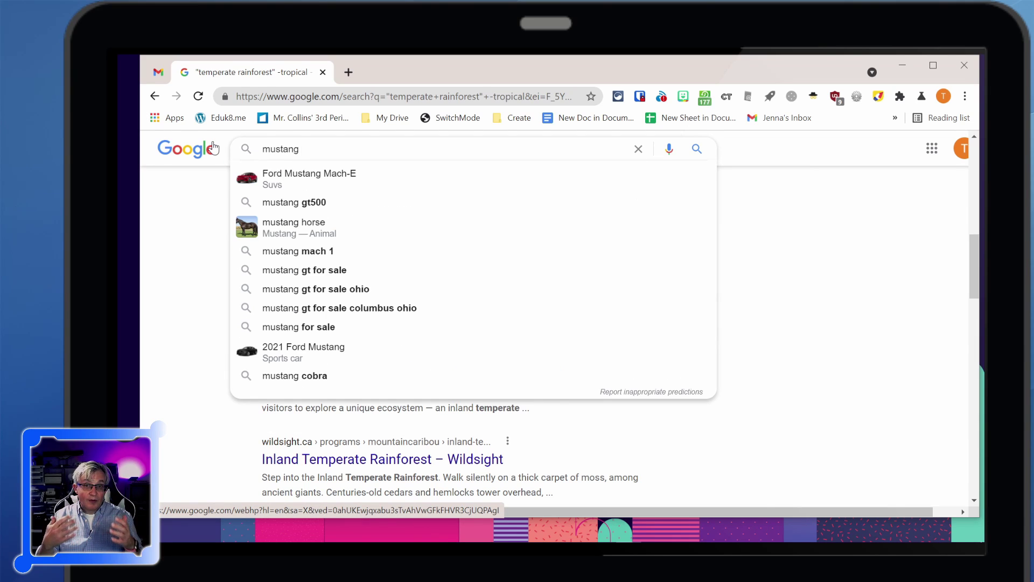
type(" horses -")
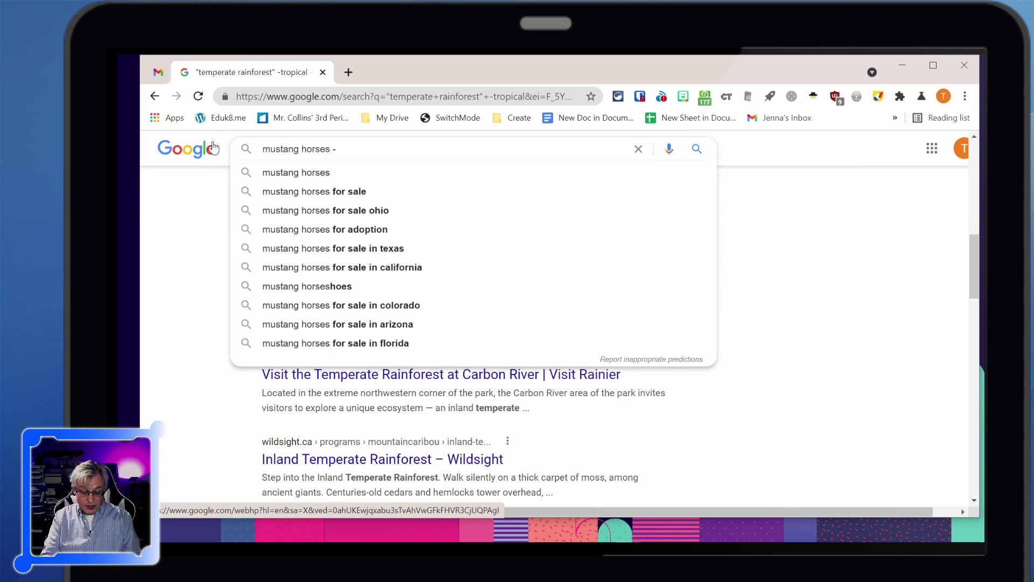
type("ford -car")
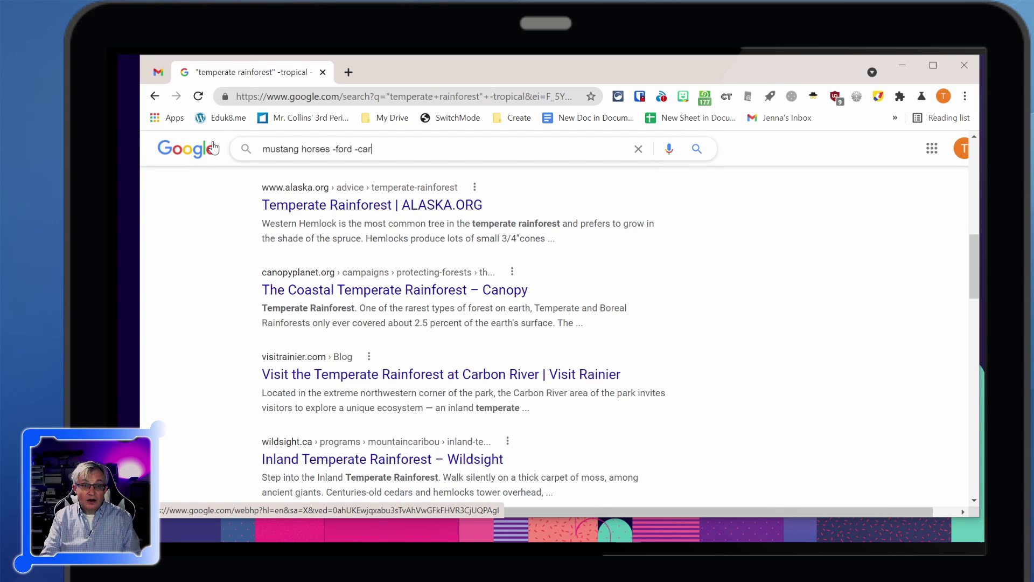
key("Return")
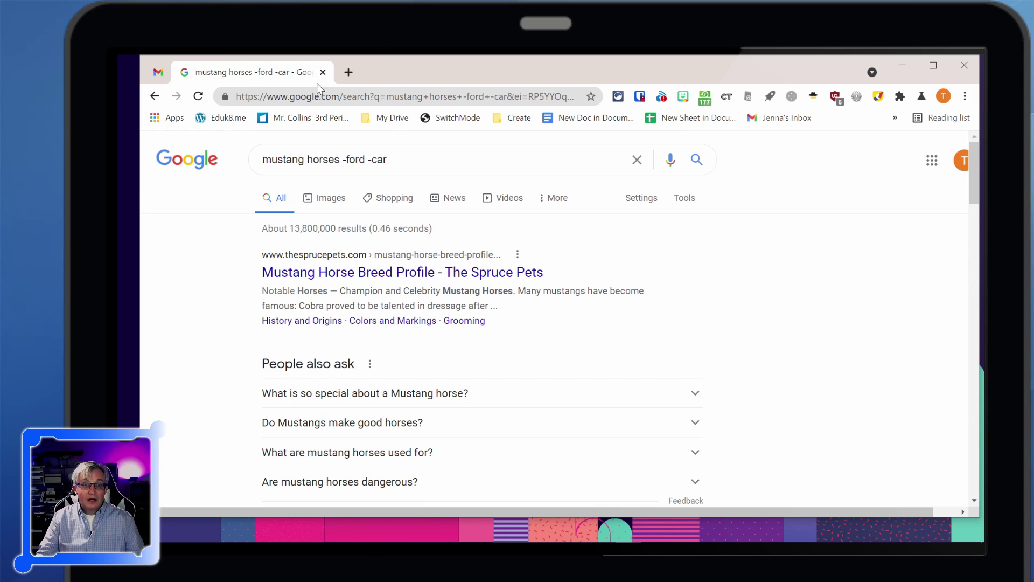
Step: Go to the eduk8.me website
left_click(510, 96)
type("eduk8")
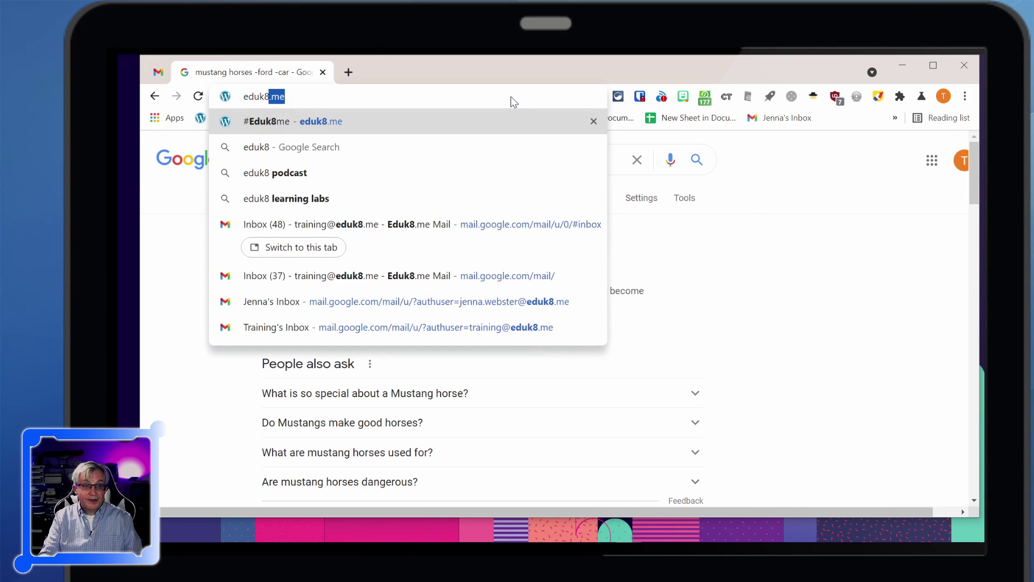
key("Return")
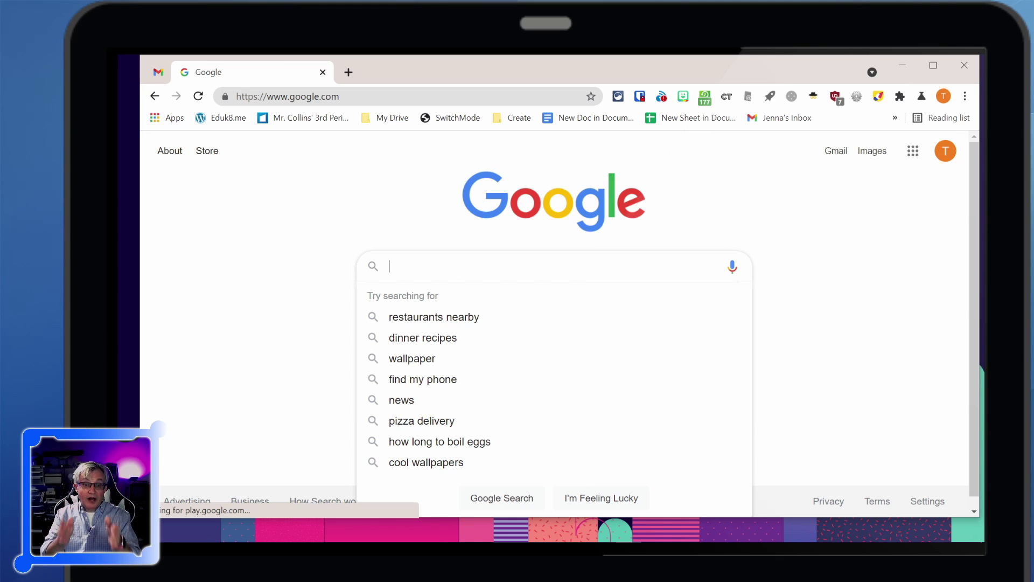
Step: Search only the eduk8.me site for an exact phrase with site:eduk8.me "Google Chrome" and look over the results
type("site:")
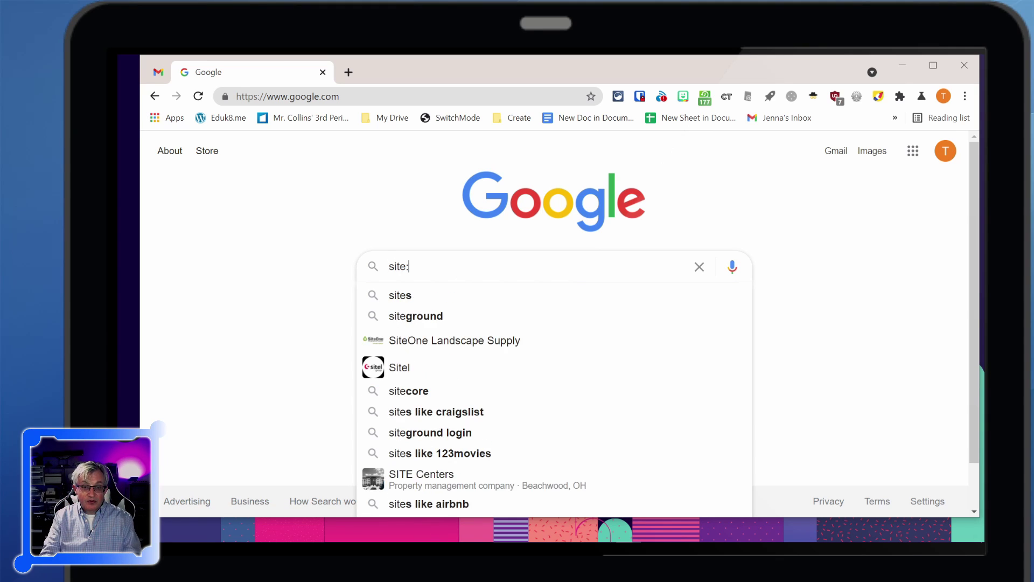
type("eduk8.m")
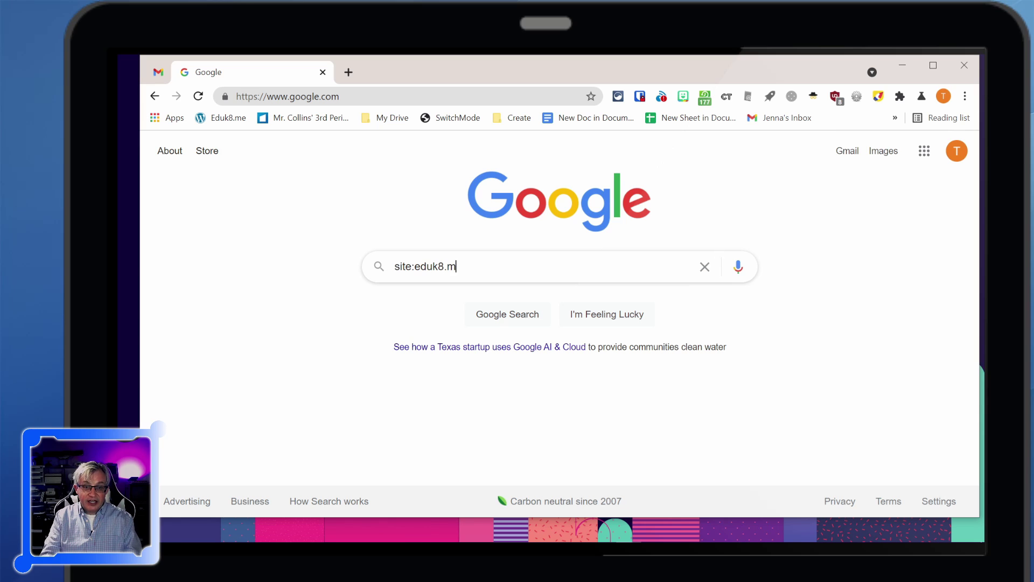
type("e \"Google Ch")
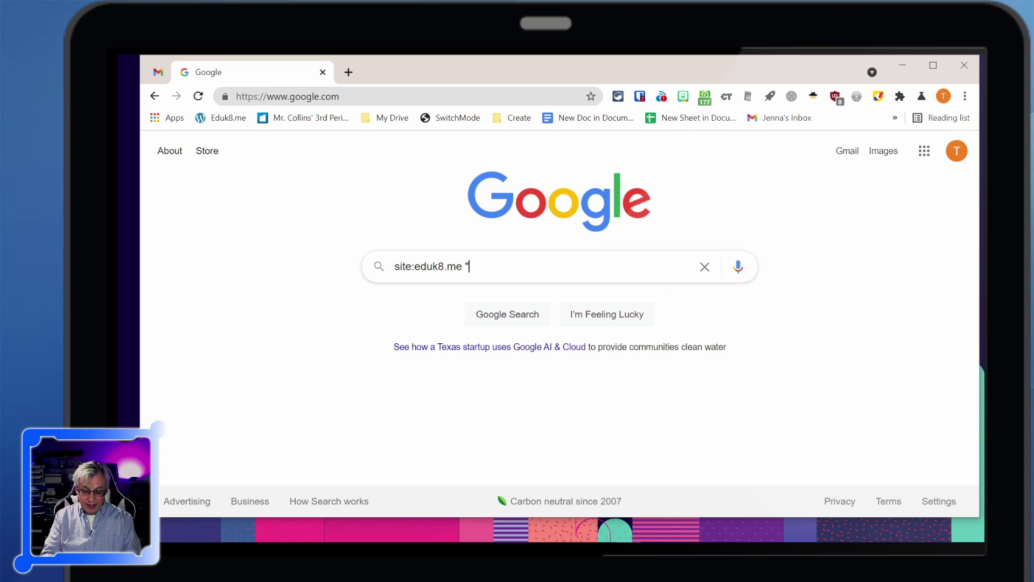
type("rome\"")
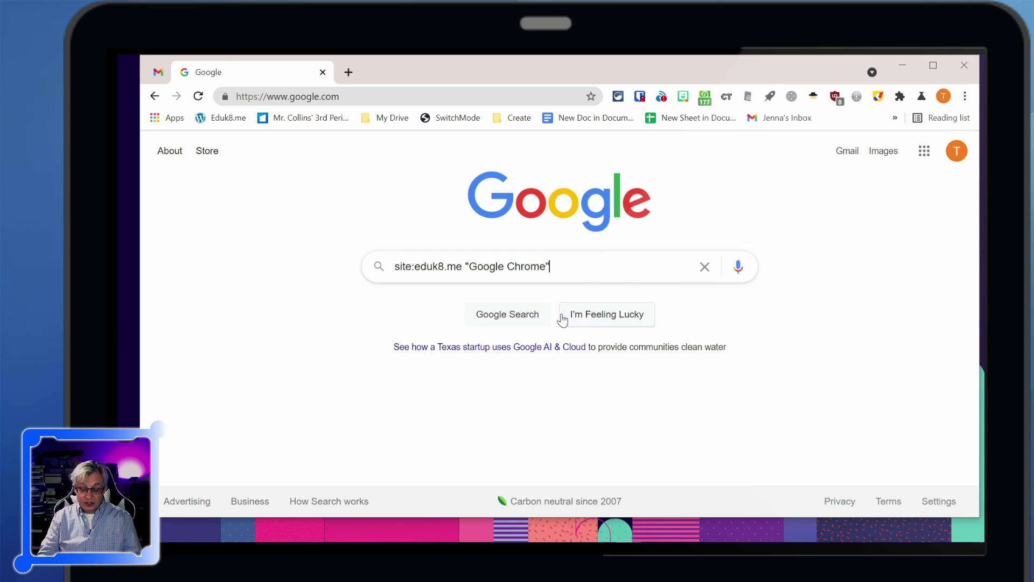
key("Return")
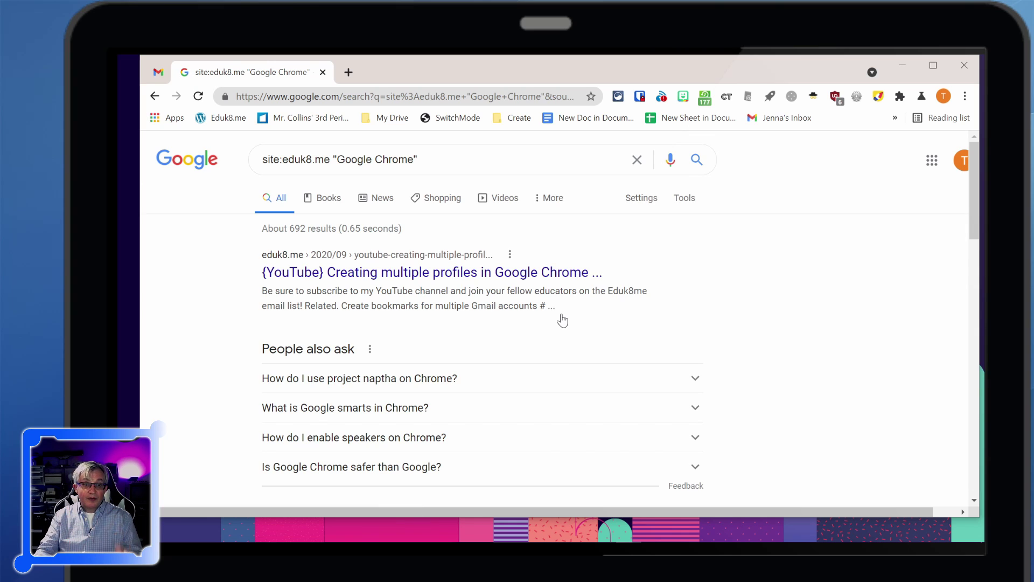
scroll(415, 301, "down", 1)
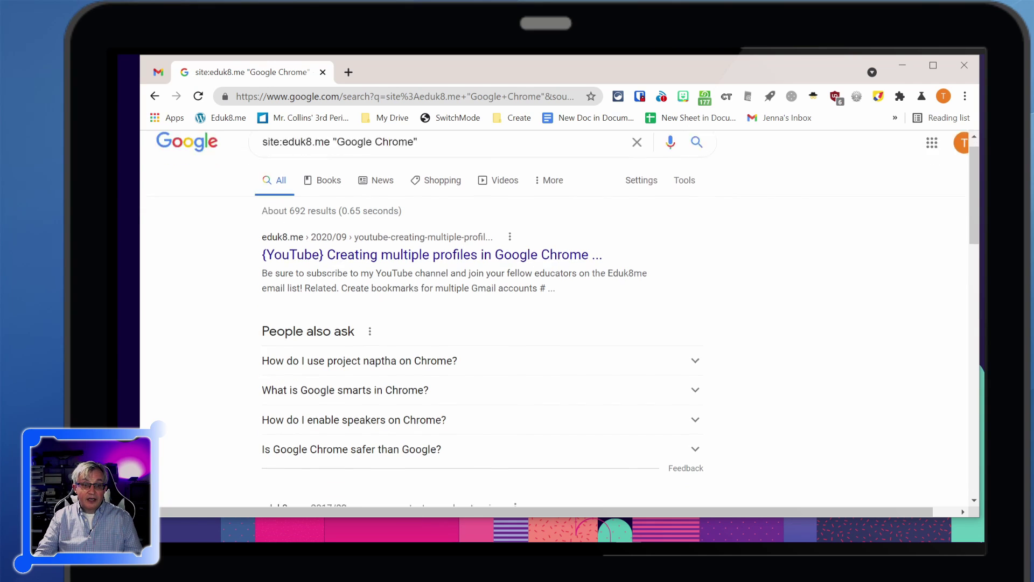
scroll(474, 324, "down", 6)
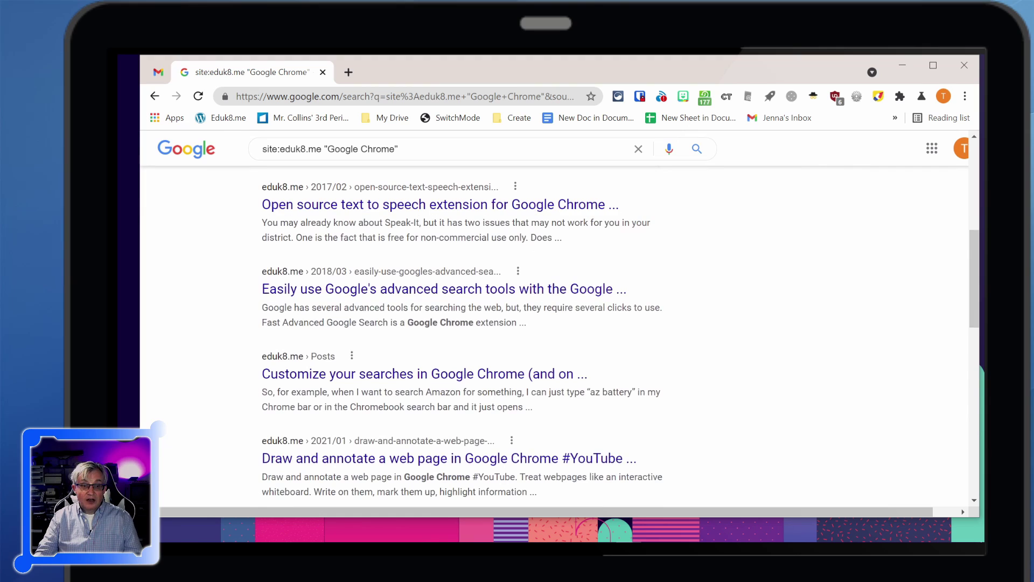
Step: Change the quoted phrase in the eduk8.me site search to "Google Drive" and run the search
scroll(435, 340, "up", 6)
left_click(330, 159)
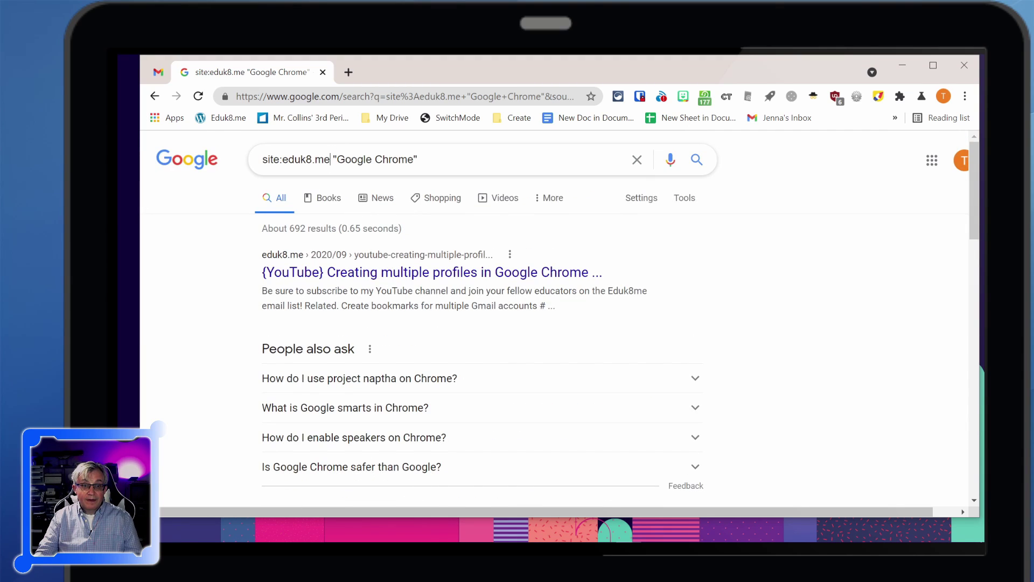
left_click_drag(333, 158, 418, 159)
key("BackSpace")
type("\"")
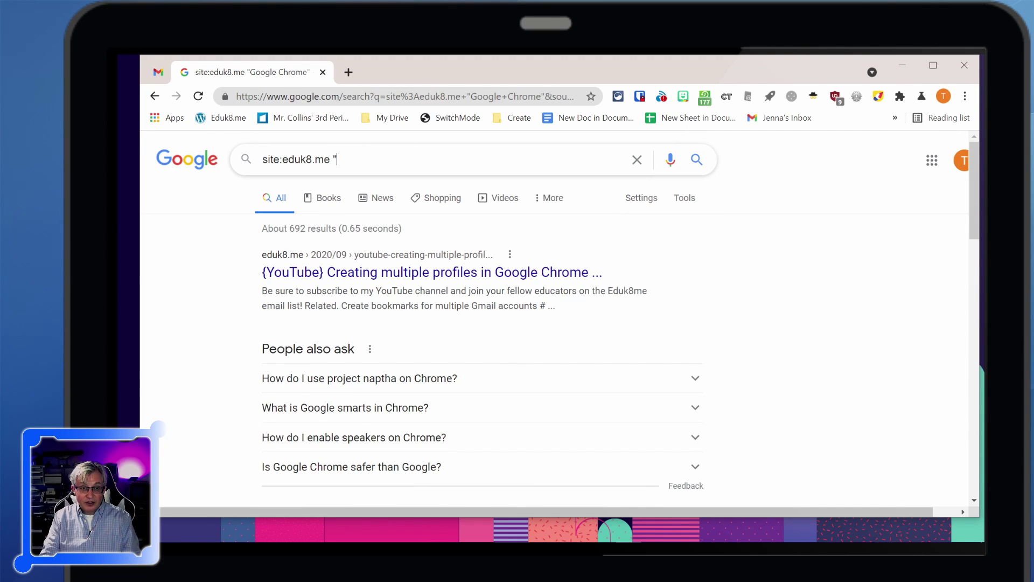
type("Google Drive\"")
key("Return")
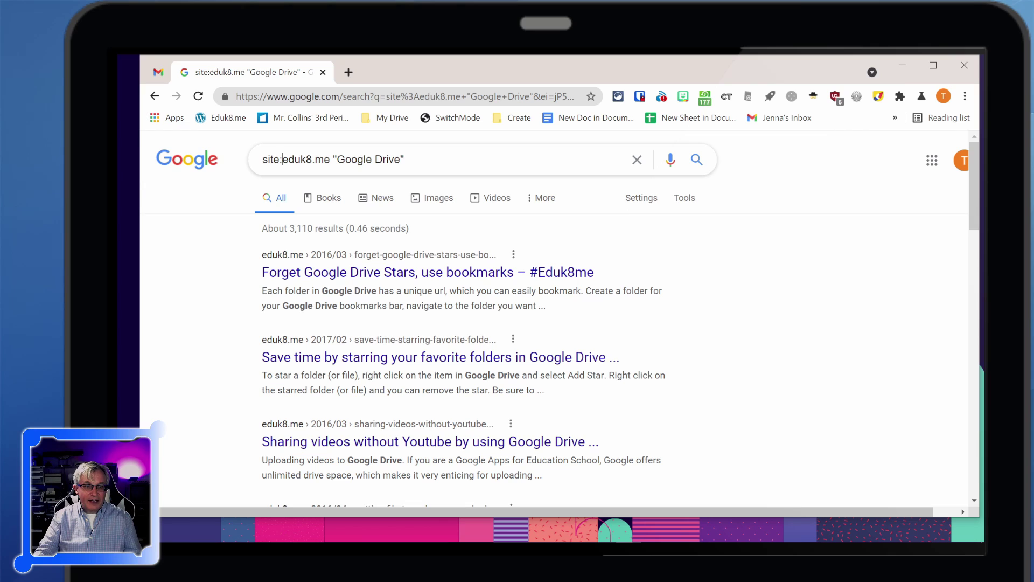
Step: Replace everything after the site: operator to search for site:news.com Apple iphone
key("shift+Right")
key("shift+Right")
key("shift+Right")
key("shift+Right")
key("shift+Right")
key("shift+Right")
key("shift+Right")
key("shift+Right")
key("shift+Left")
key("shift+Left")
key("shift+End")
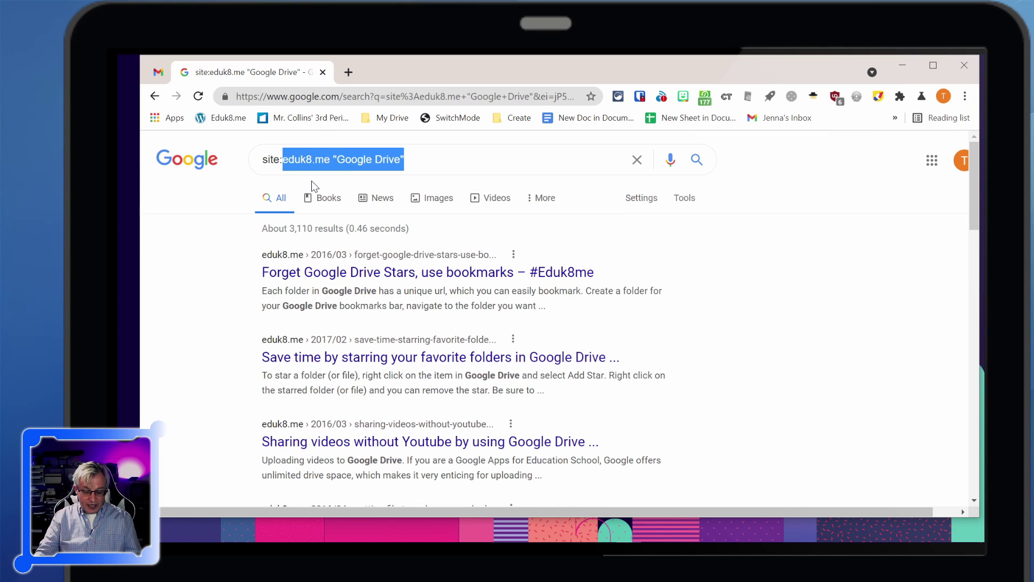
type("news")
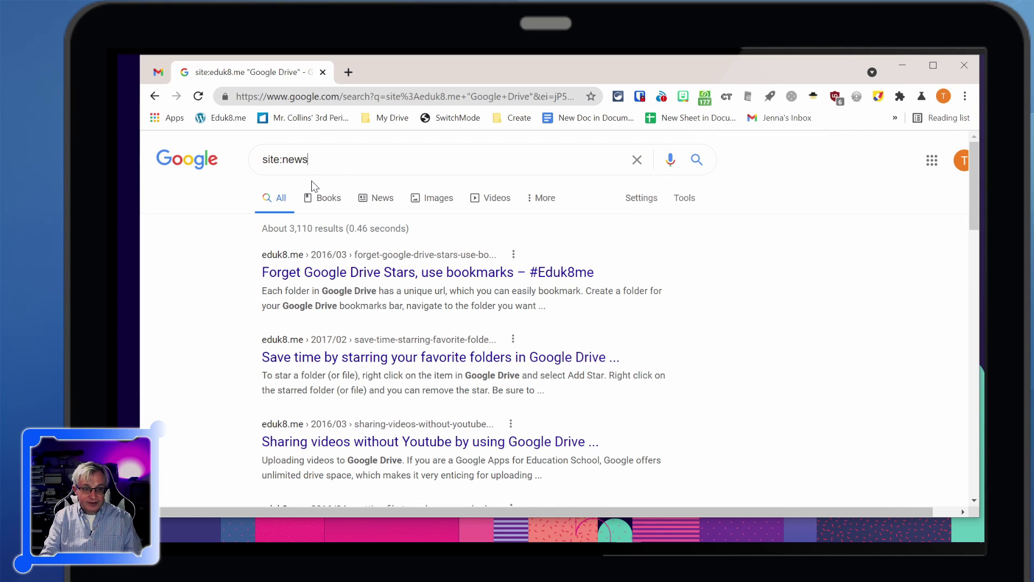
type(".com Apple iphone")
key("Return")
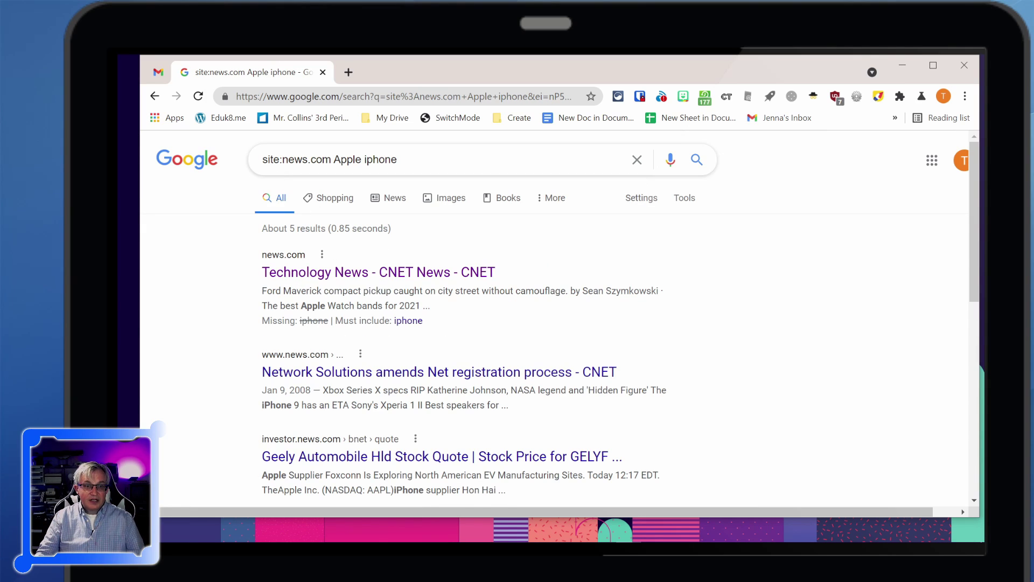
Step: Go to google.com and search for PowerPoint files containing an exact phrase with filetype:ppt "temperate rainforest"
left_click_drag(403, 159, 248, 164)
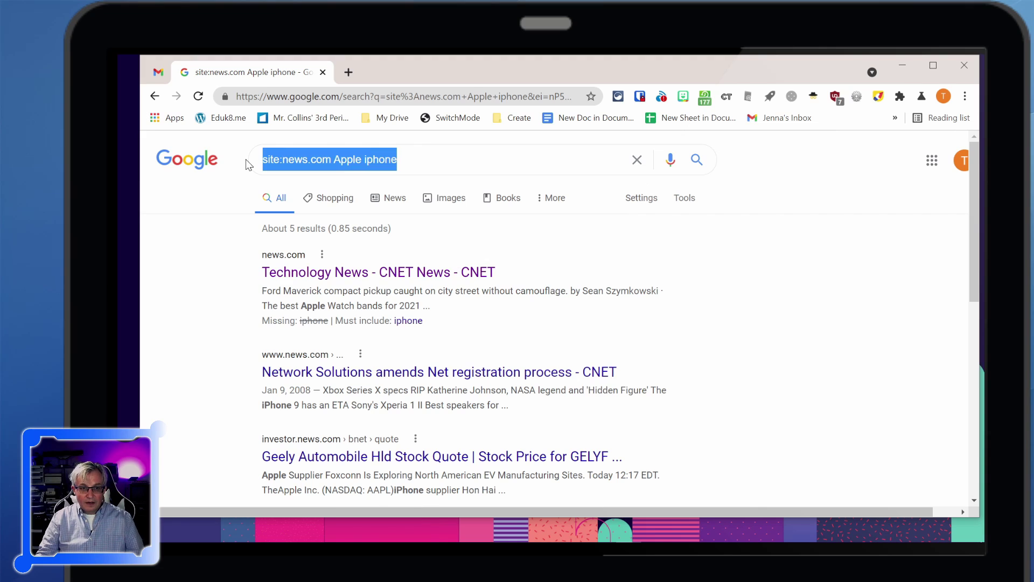
key("ctrl+l")
type("google.com")
key("Return")
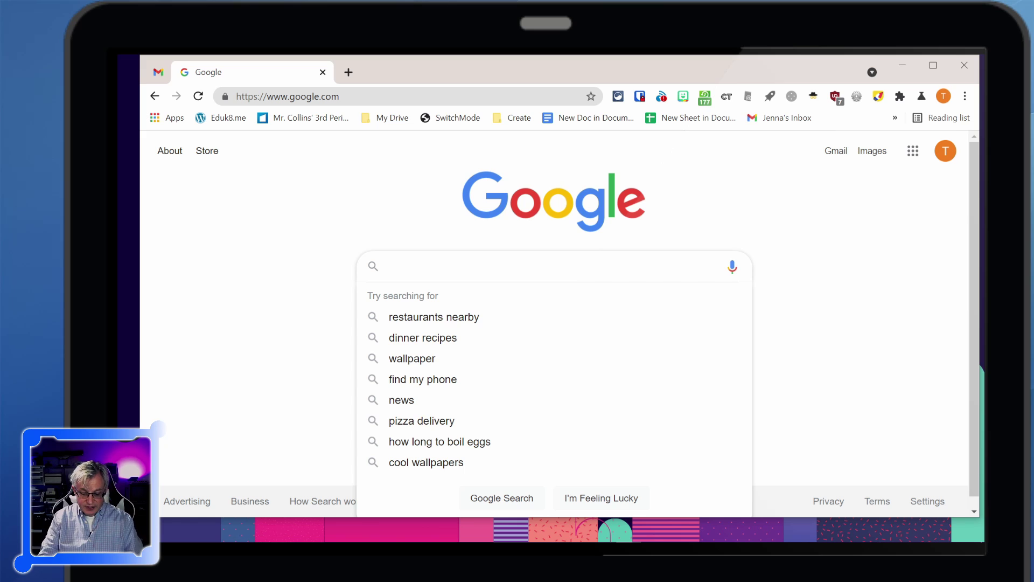
type("filet")
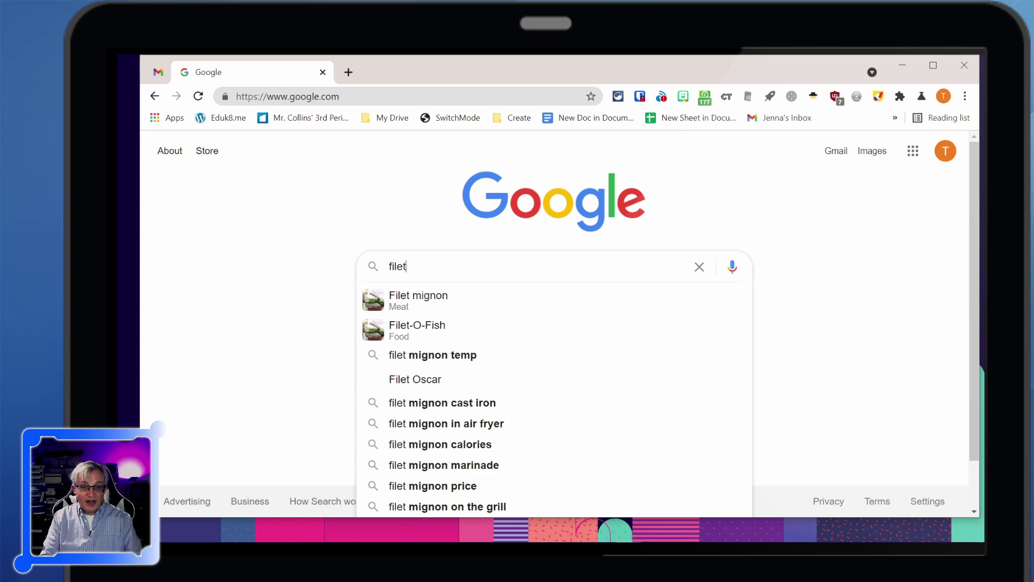
type("ype:ppt")
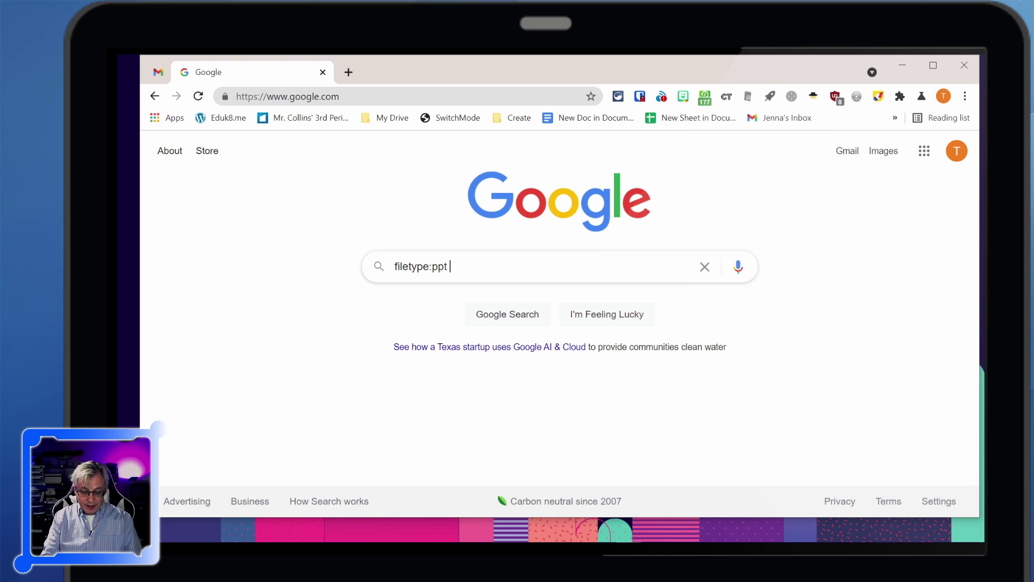
type("\"temperate rainforest\"")
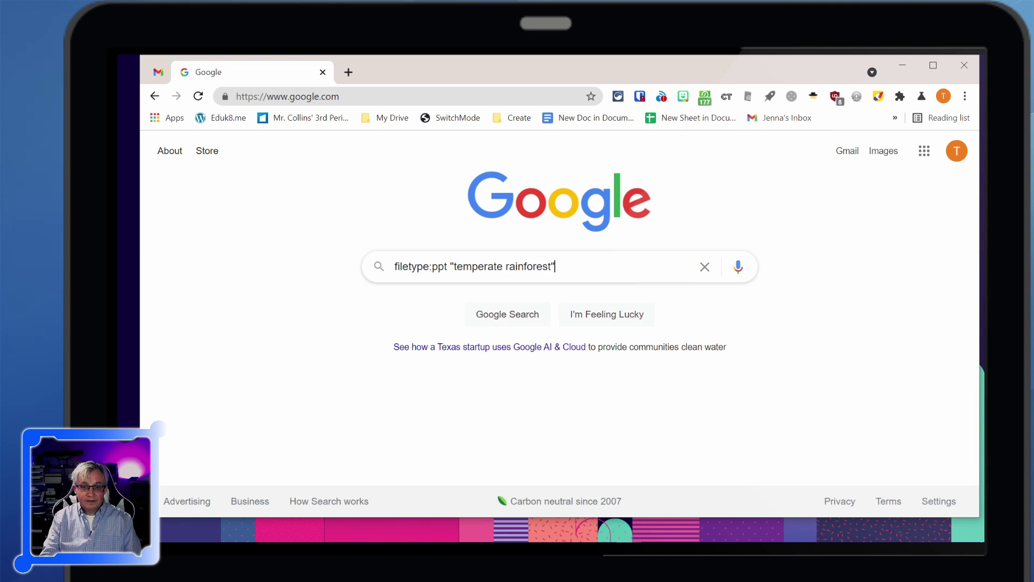
key("Return")
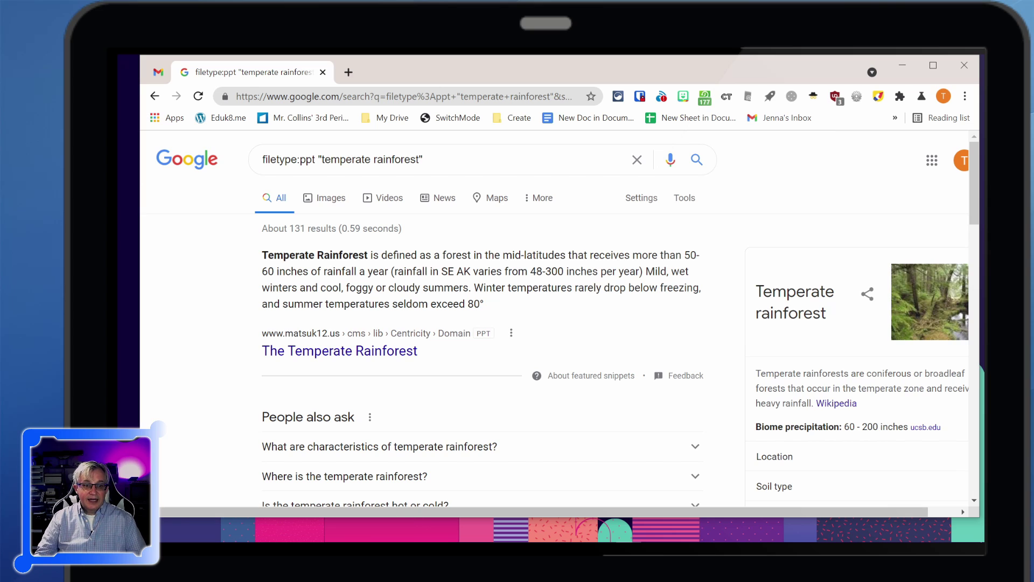
Step: Look over the PPT results, download the Biomes presentation from tn01917055.schoolwires.net and open it in PowerPoint
scroll(440, 317, "down", 2)
scroll(457, 224, "up", 1)
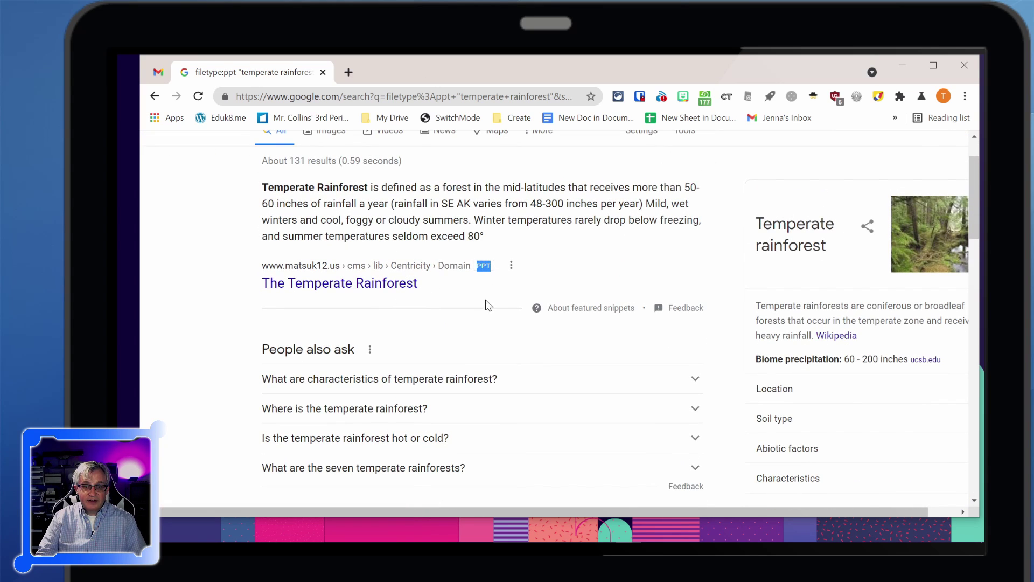
scroll(485, 303, "down", 5)
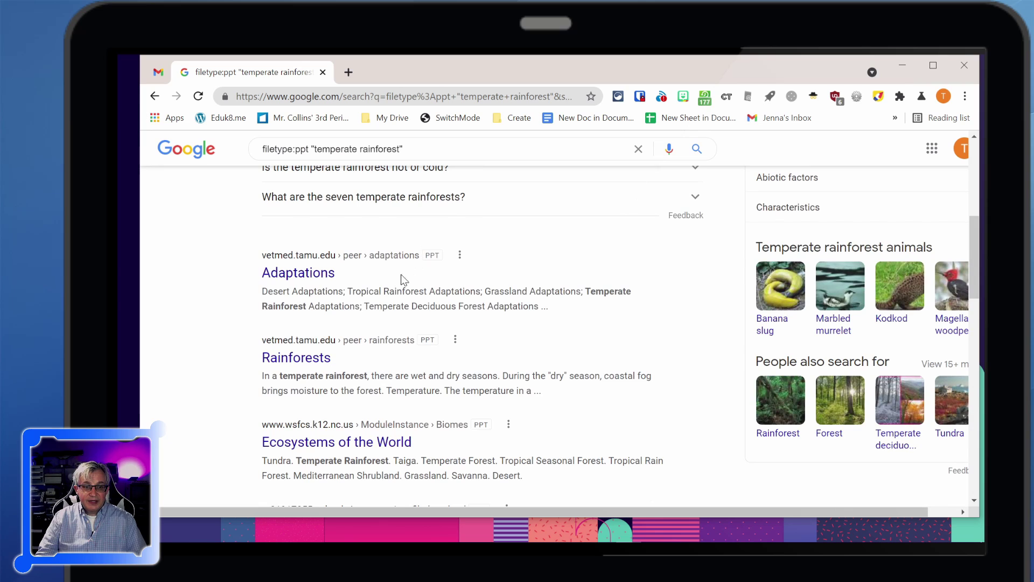
scroll(341, 280, "down", 2)
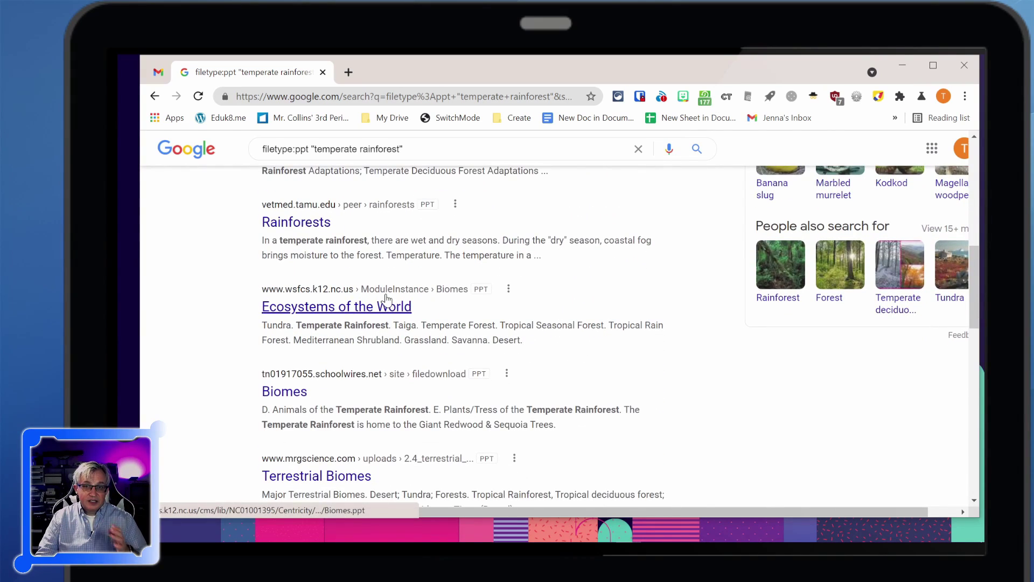
scroll(490, 283, "down", 1)
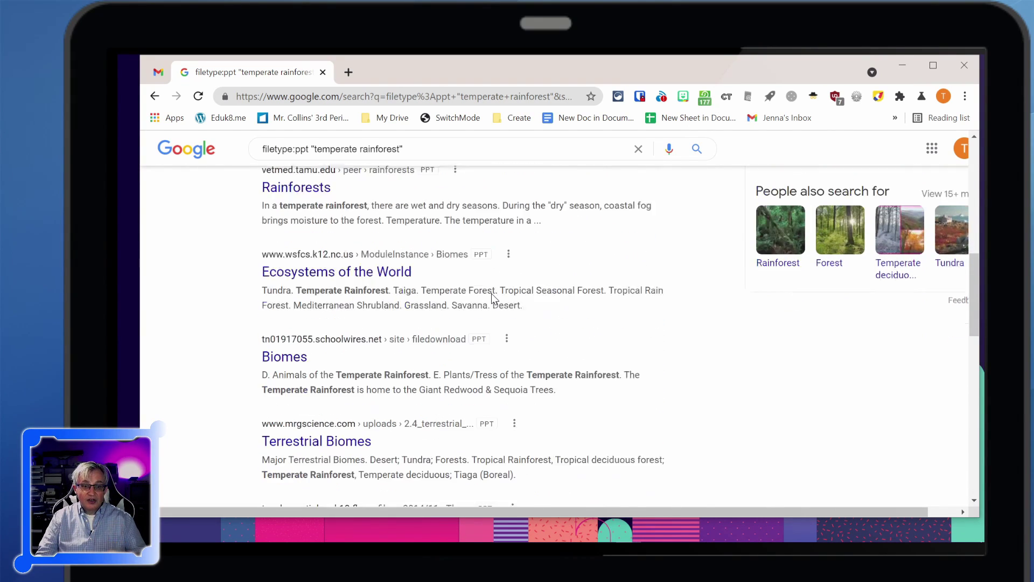
left_click(285, 323)
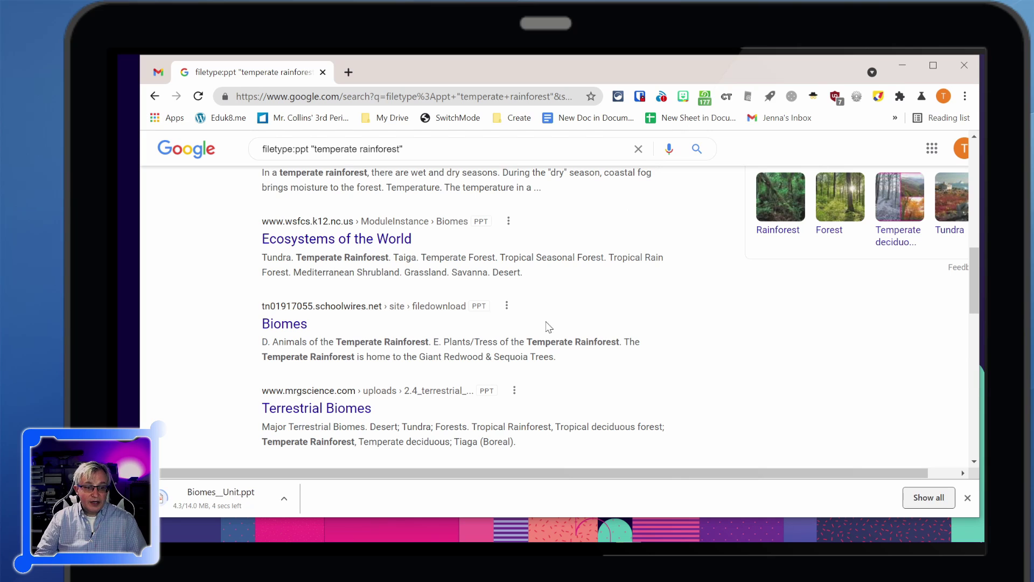
left_click(229, 501)
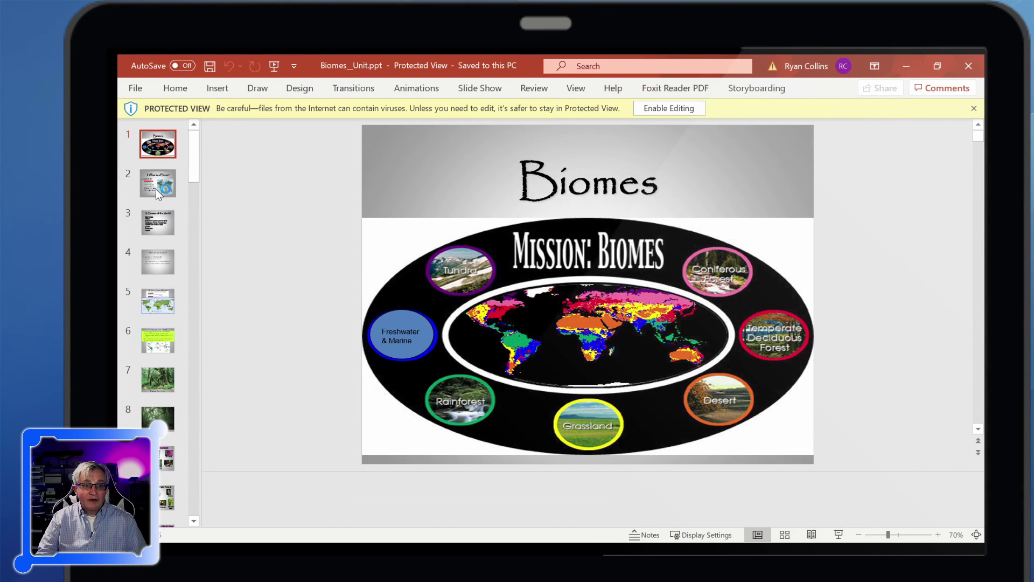
Step: View slides 2 to 8 of the Biomes_Unit.ppt presentation and close it to return to the search results
left_click(157, 189)
left_click(159, 234)
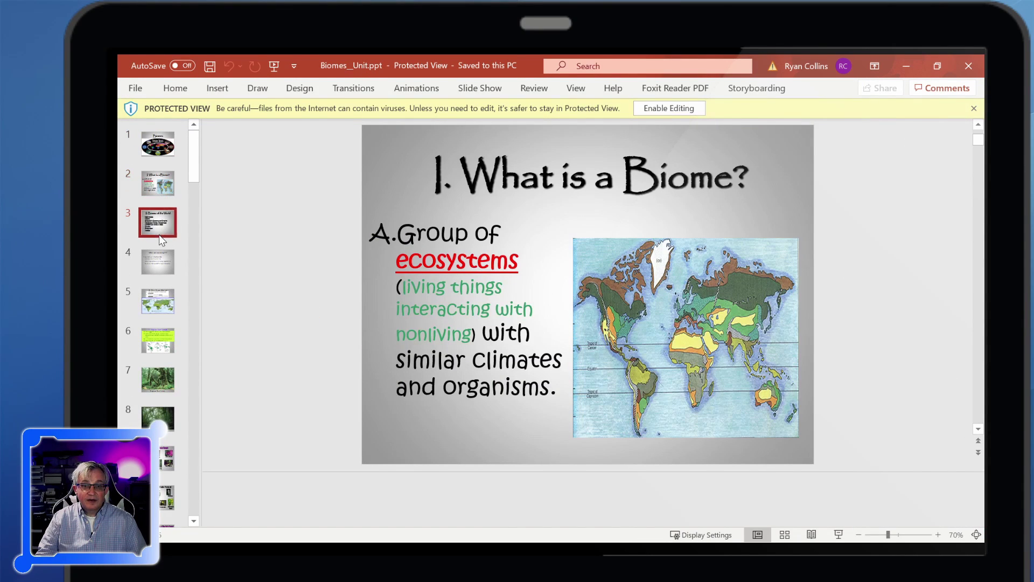
left_click(164, 269)
left_click(166, 309)
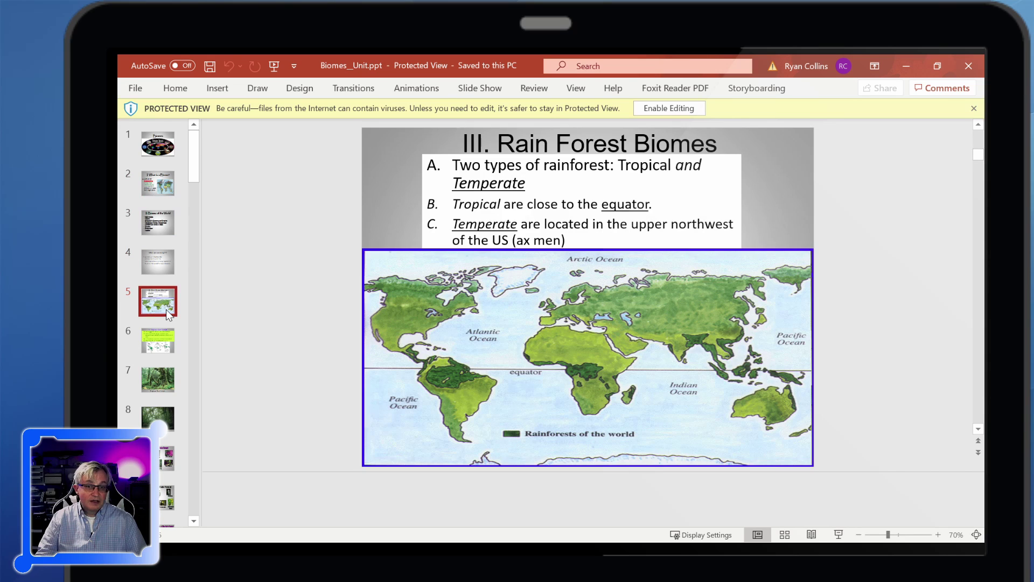
left_click(166, 347)
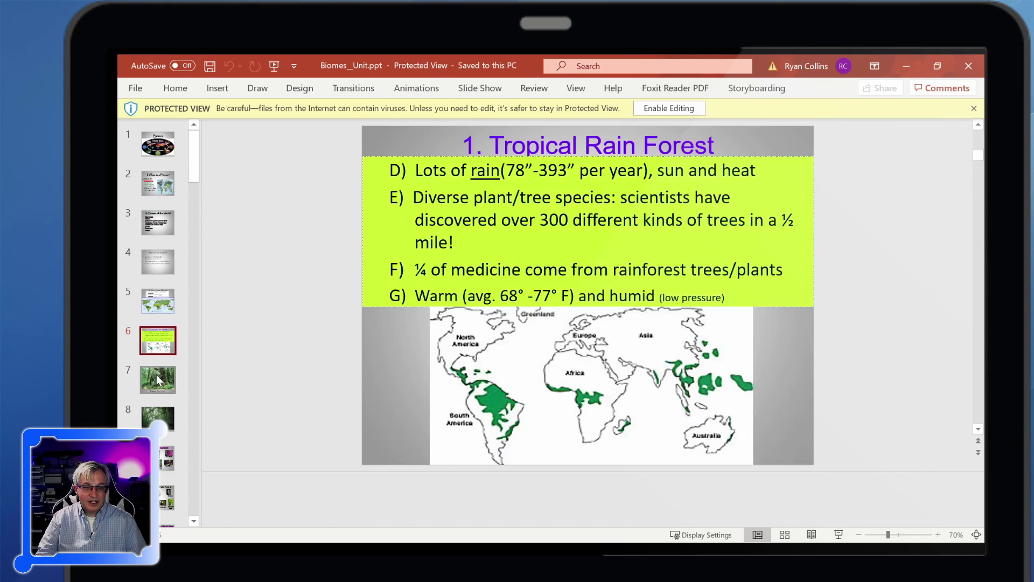
left_click(157, 375)
left_click(160, 405)
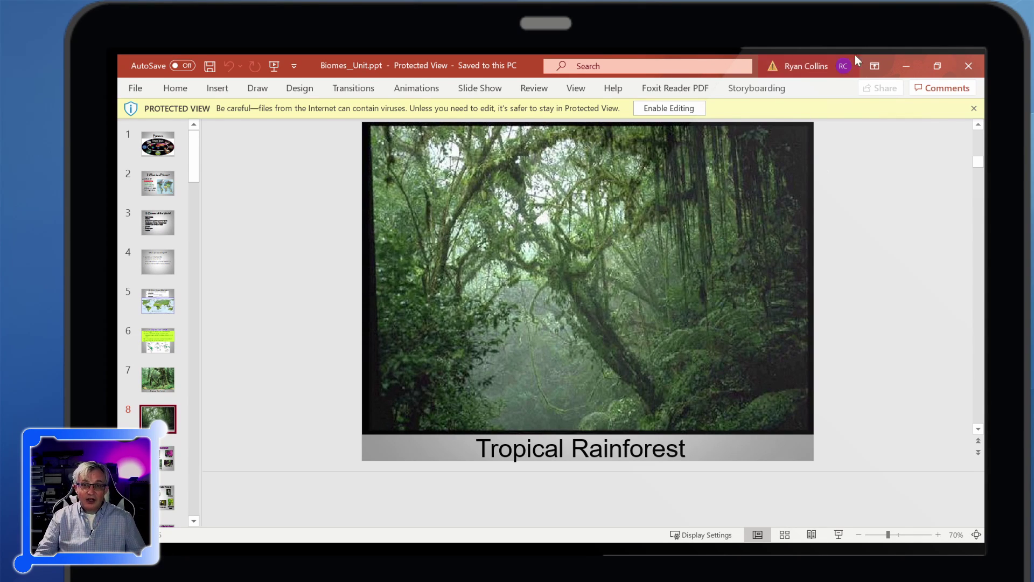
left_click(969, 73)
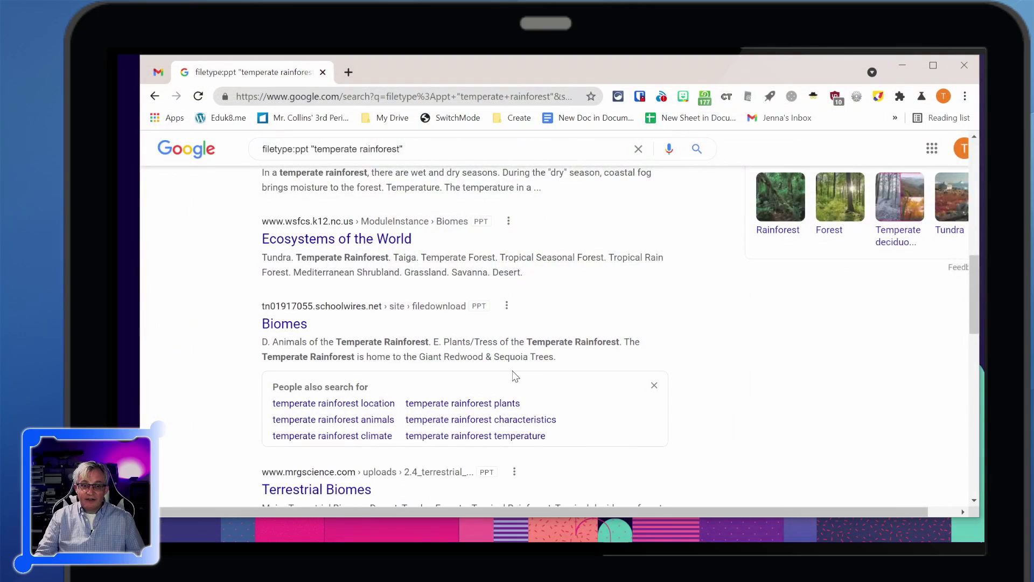
Step: Download the Adaptations presentation from the vetmed.tamu.edu result and open it in PowerPoint
scroll(301, 345, "up", 3)
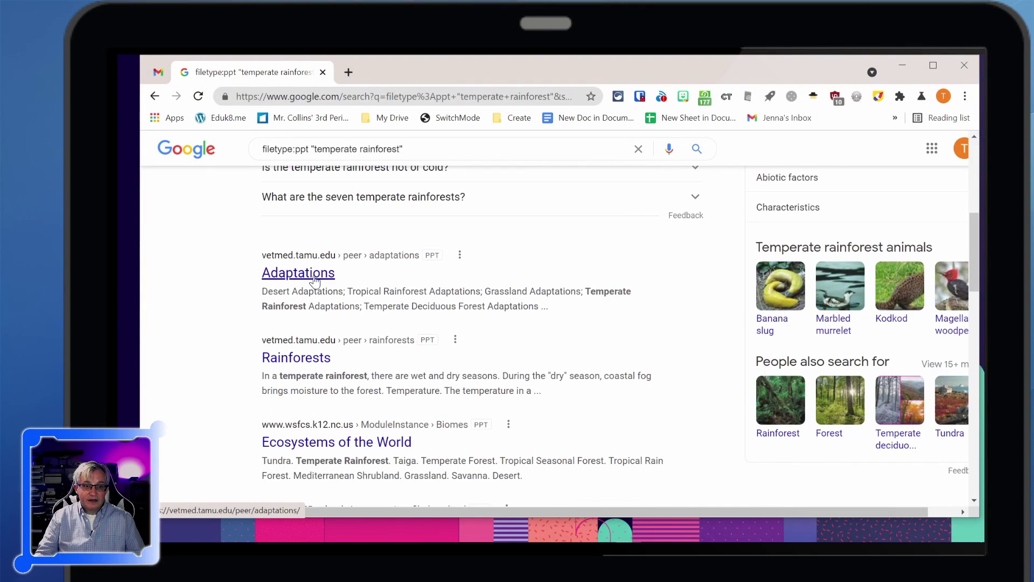
left_click(298, 272)
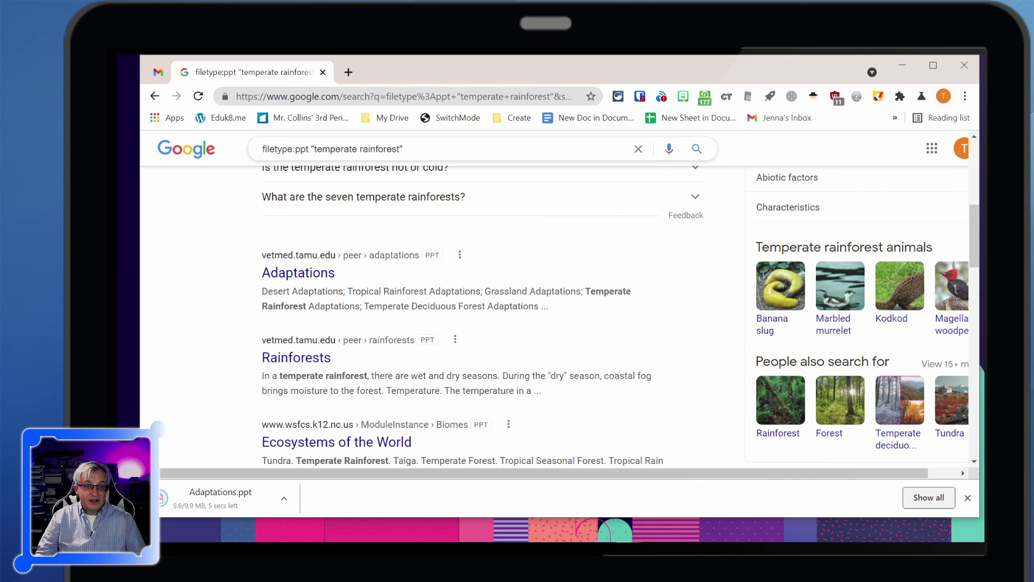
left_click_drag(309, 148, 268, 148)
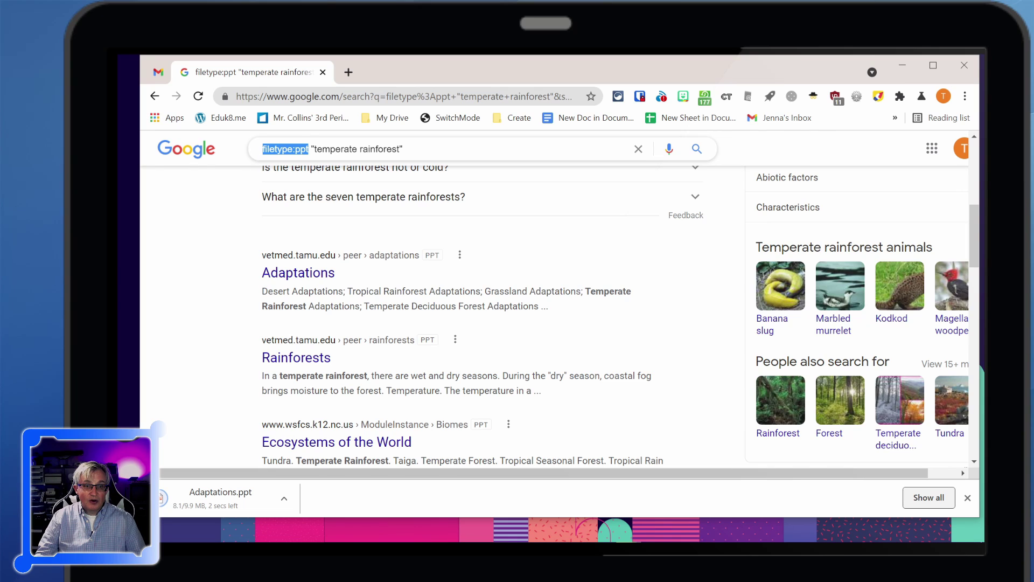
left_click(222, 500)
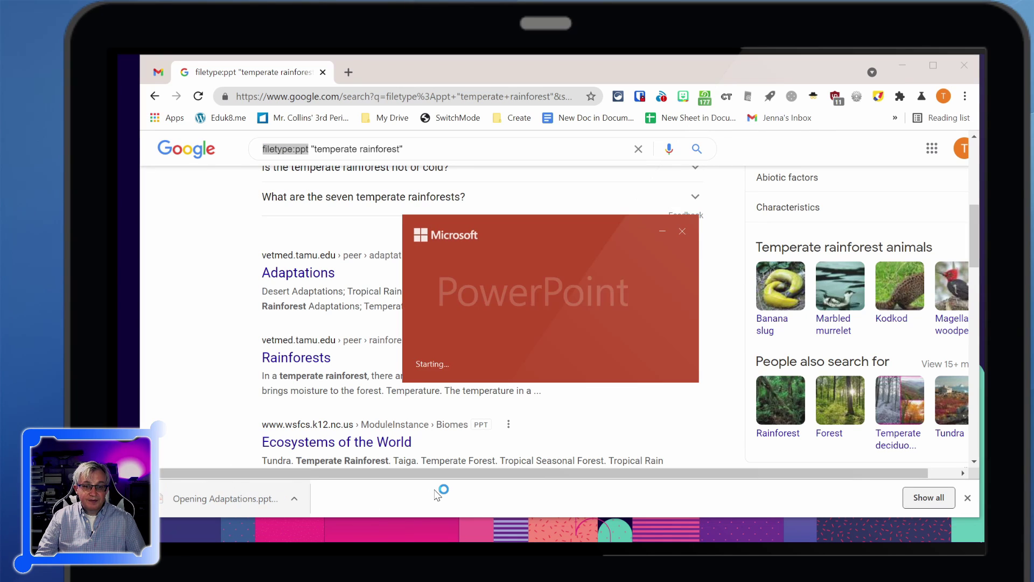
Step: Look through the first slides of Adaptations.ppt and close the presentation
scroll(322, 402, "down", 4)
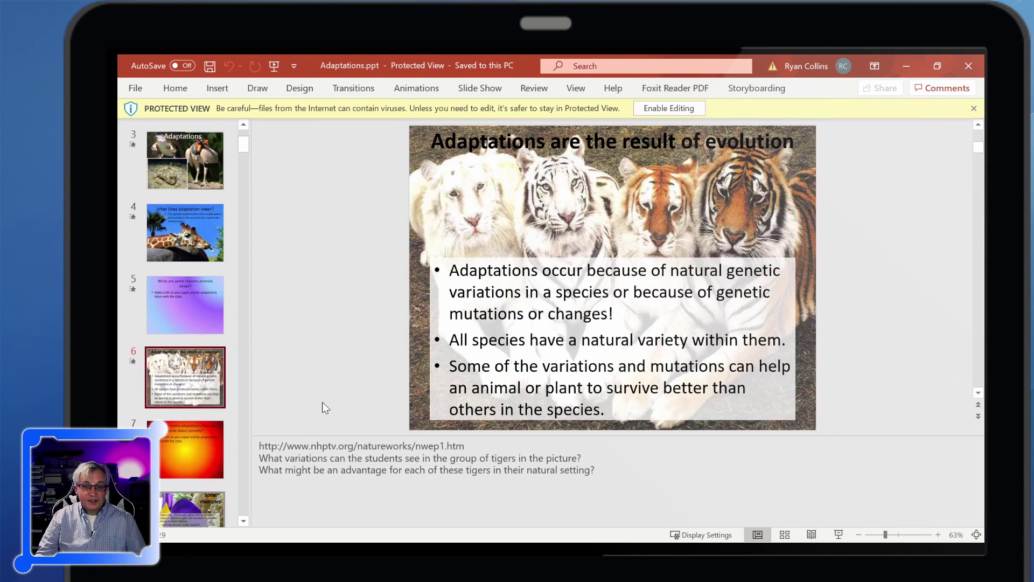
left_click(968, 65)
scroll(539, 323, "up", 5)
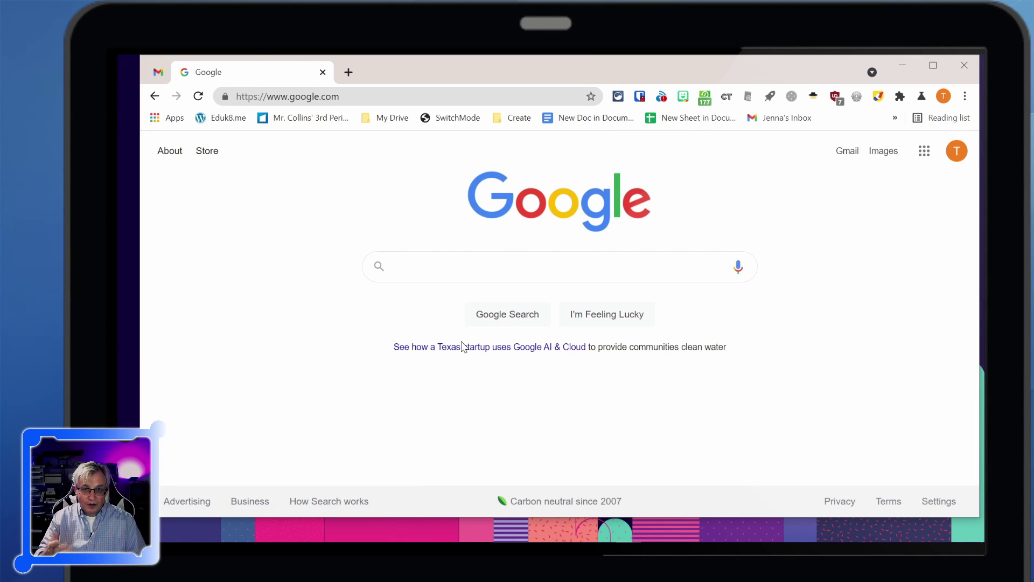
Step: Search Google for a word's definition with define rainforest
type("define")
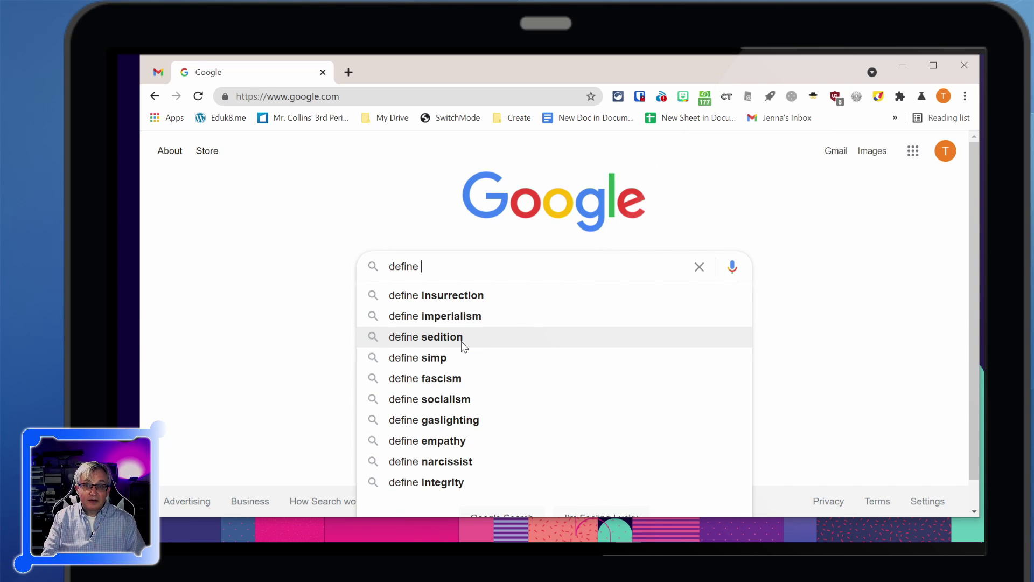
type("rainforest")
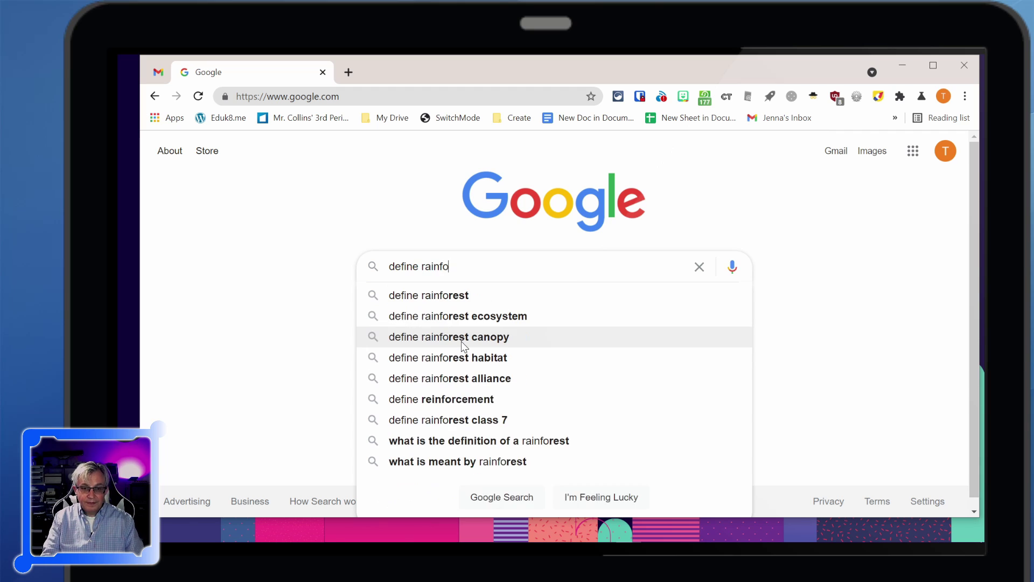
key("Return")
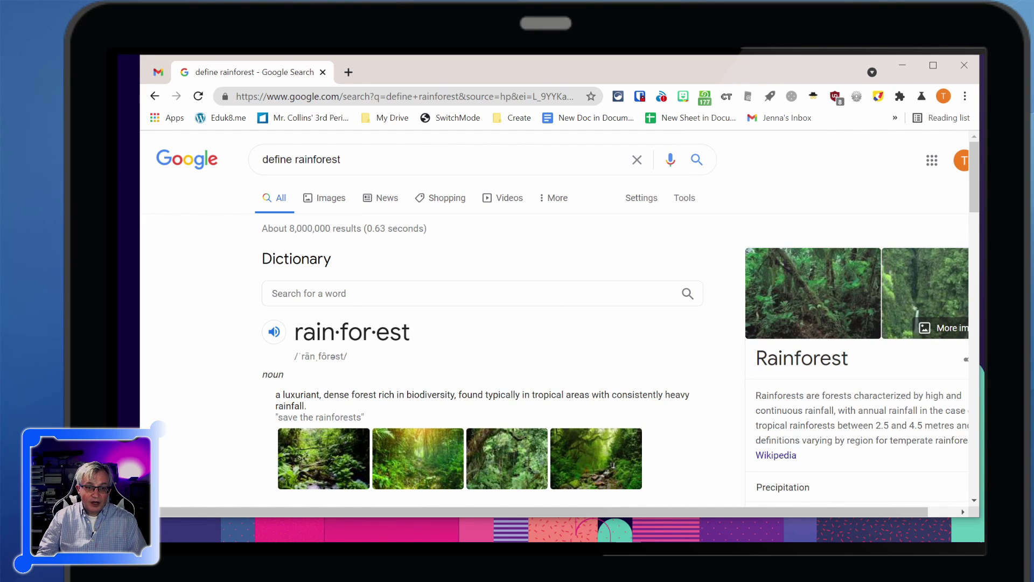
Step: Open the Oxford Languages source page below the rainforest definition, accept its cookie notice and look over the introduction
scroll(323, 318, "down", 1)
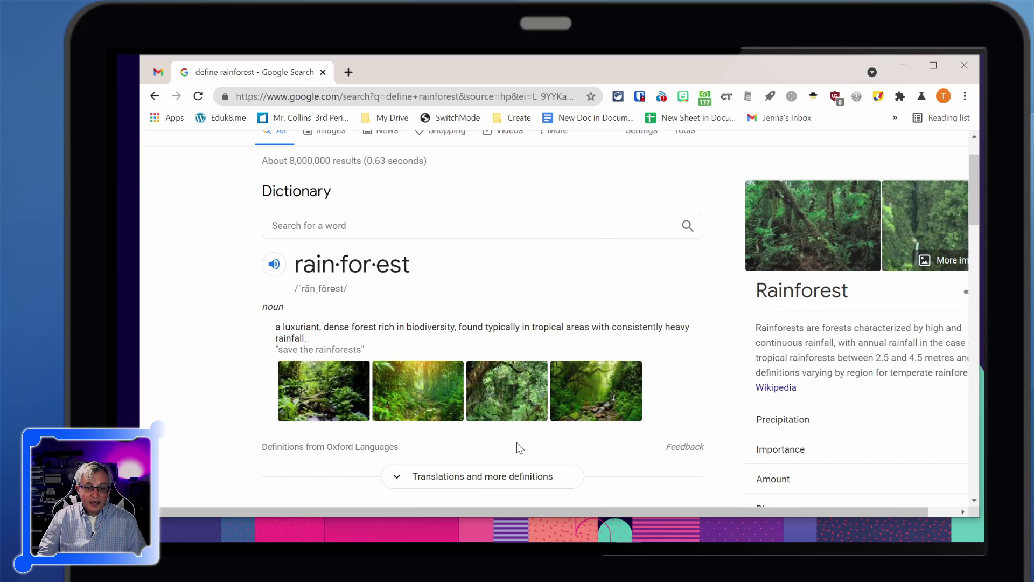
left_click(312, 447)
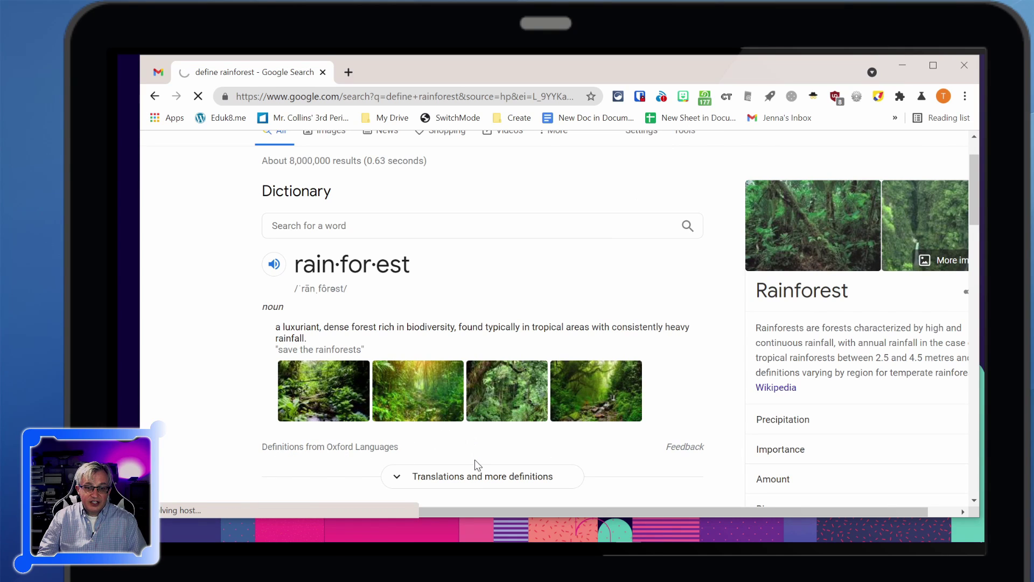
scroll(485, 242, "down", 2)
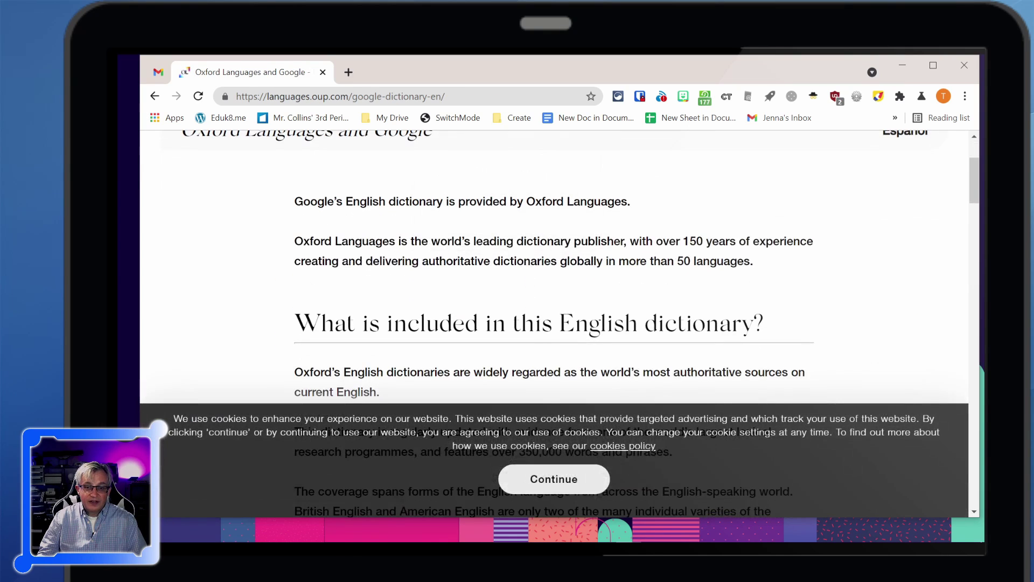
left_click(506, 479)
scroll(323, 242, "up", 2)
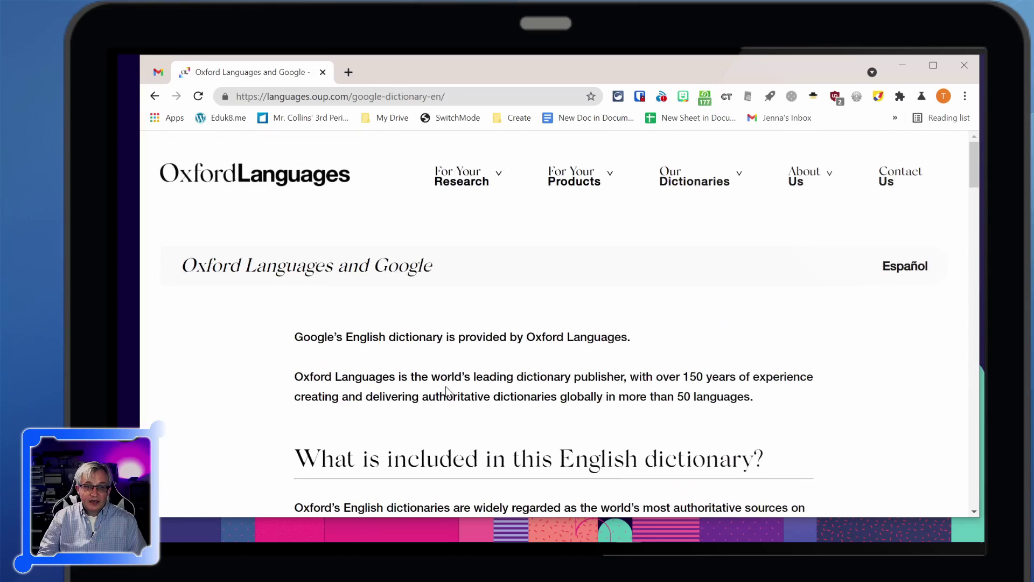
Step: Return to the Google home page, search for define tropical rainforest and look over the results
left_click(155, 96)
left_click(154, 96)
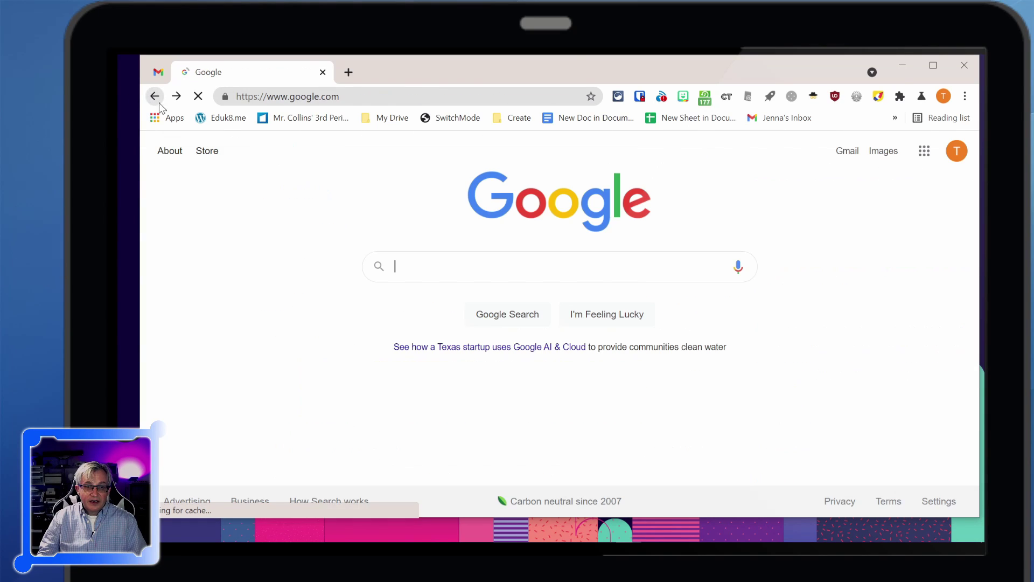
type("define ")
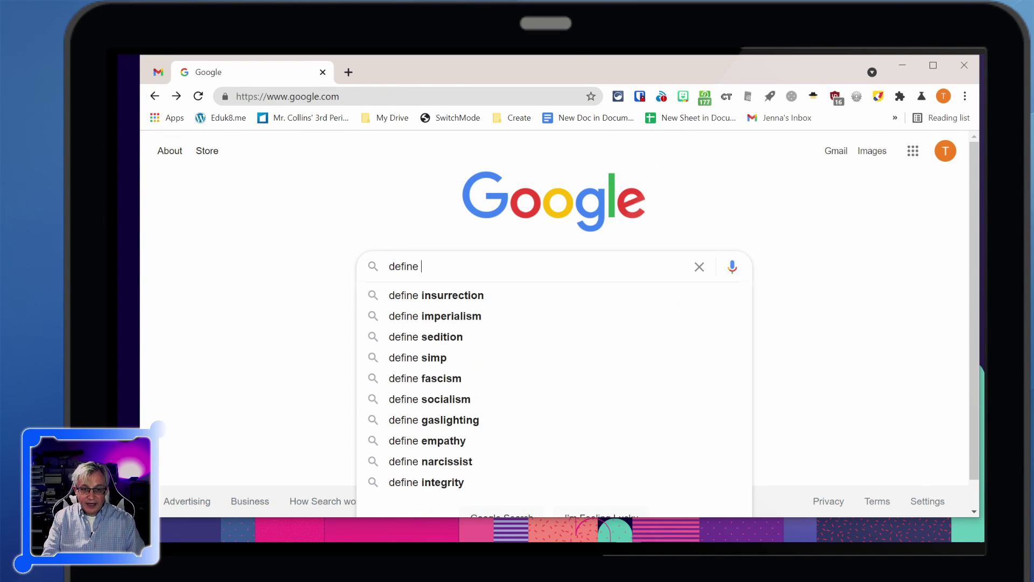
type("tropical rainfd")
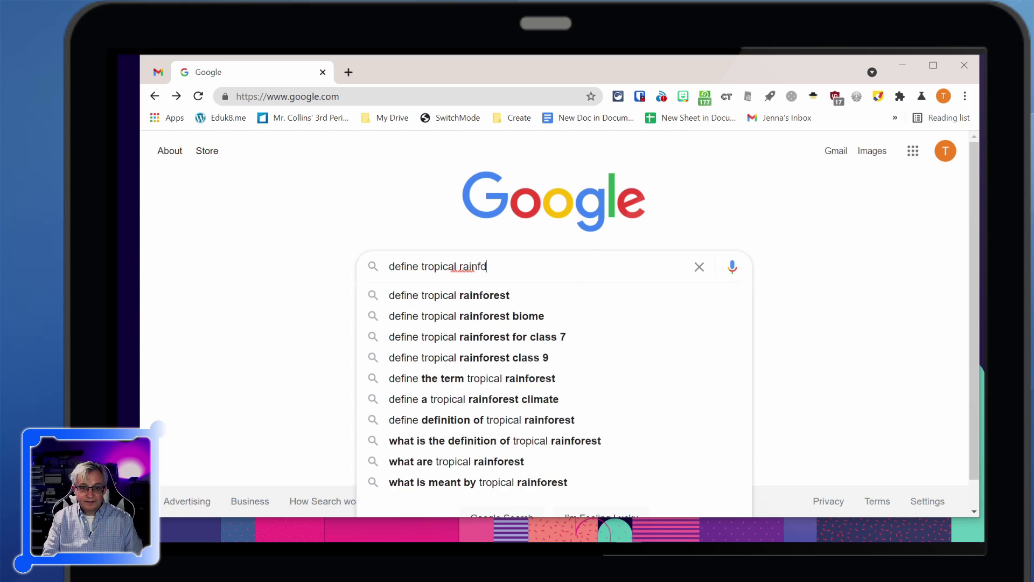
left_click(362, 295)
scroll(387, 288, "down", 3)
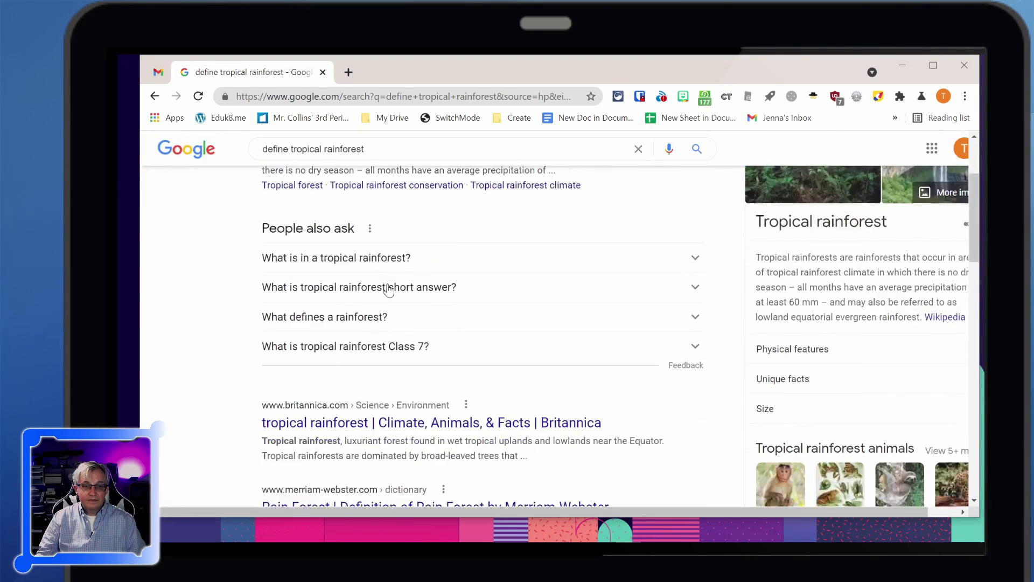
scroll(362, 289, "up", 3)
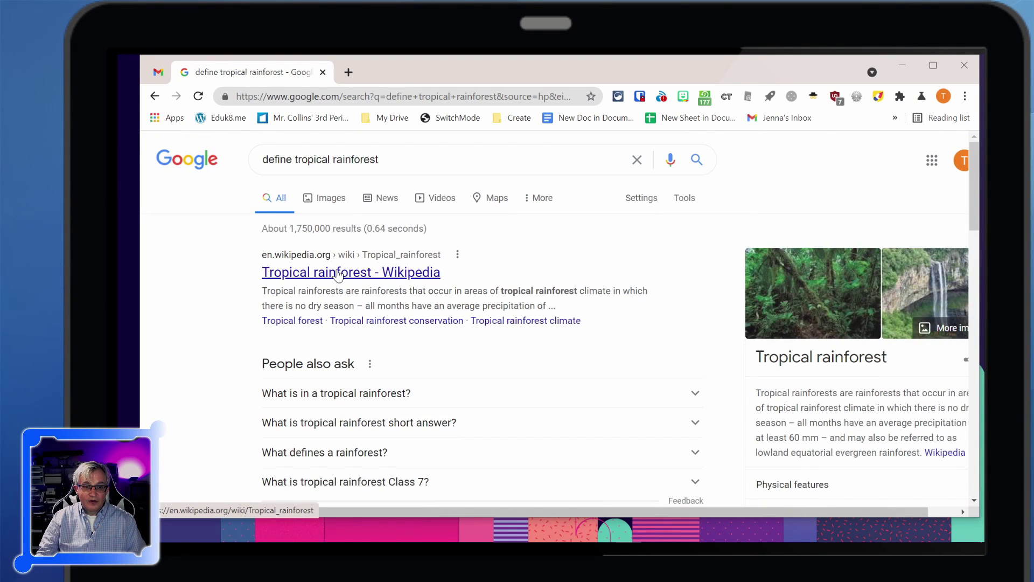